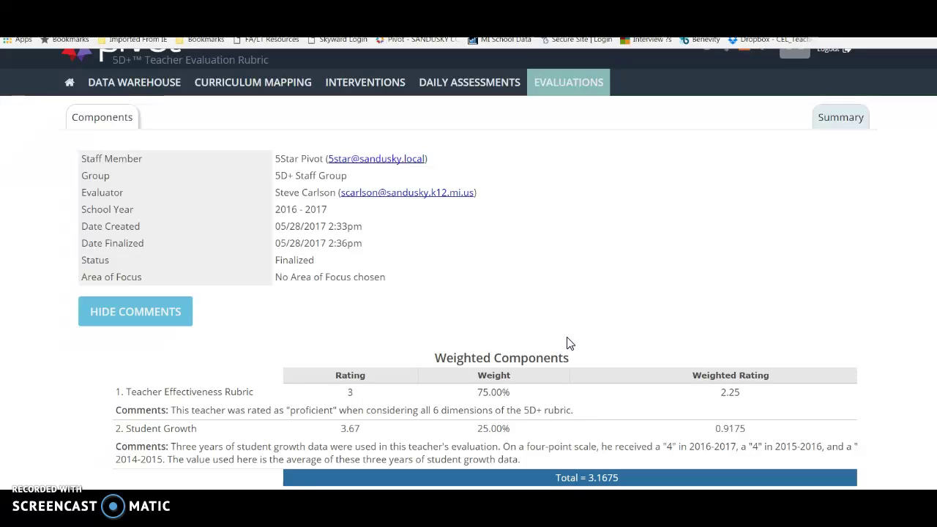
Review the summary's staff member entry and its two weighted components, Teacher Effectiveness Rubric and Student Growth.
{"action": "left_click_drag", "start_coordinate": [276, 158], "coordinate": [325, 159]}
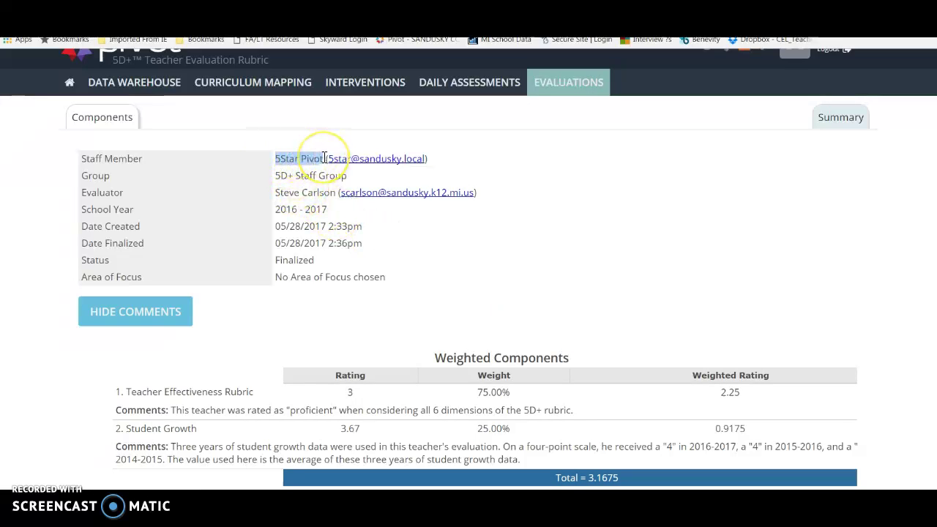
{"action": "left_click", "coordinate": [645, 257]}
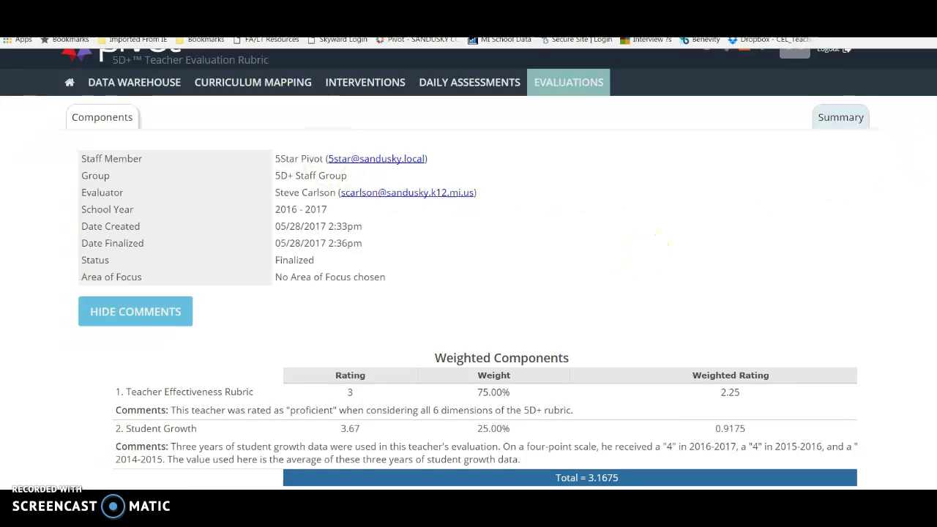
{"action": "scroll", "coordinate": [468, 267], "scroll_direction": "down", "scroll_amount": 2}
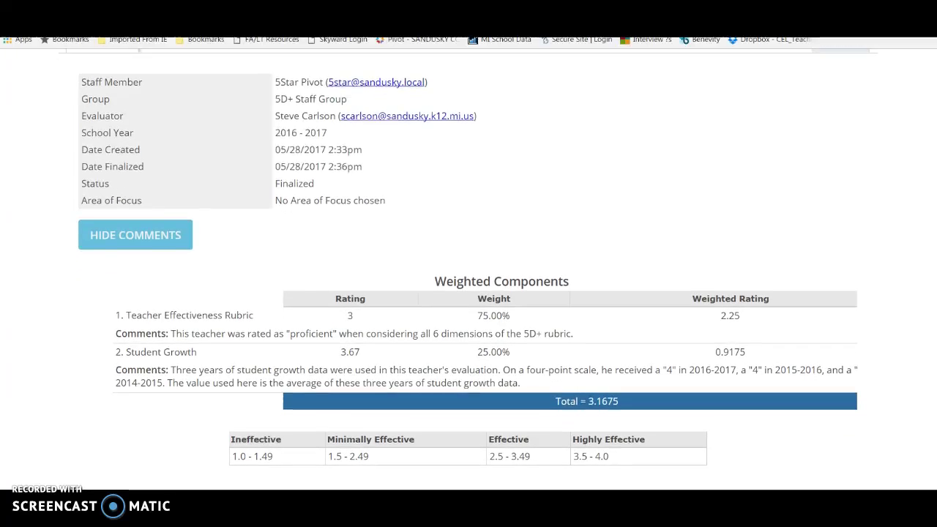
{"action": "scroll", "coordinate": [469, 266], "scroll_direction": "down", "scroll_amount": 2}
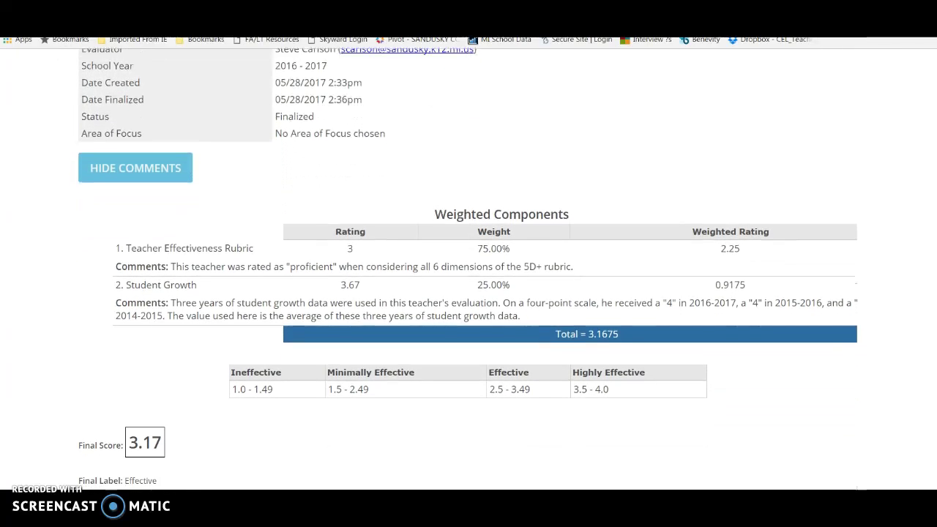
{"action": "scroll", "coordinate": [469, 266], "scroll_direction": "down", "scroll_amount": 2}
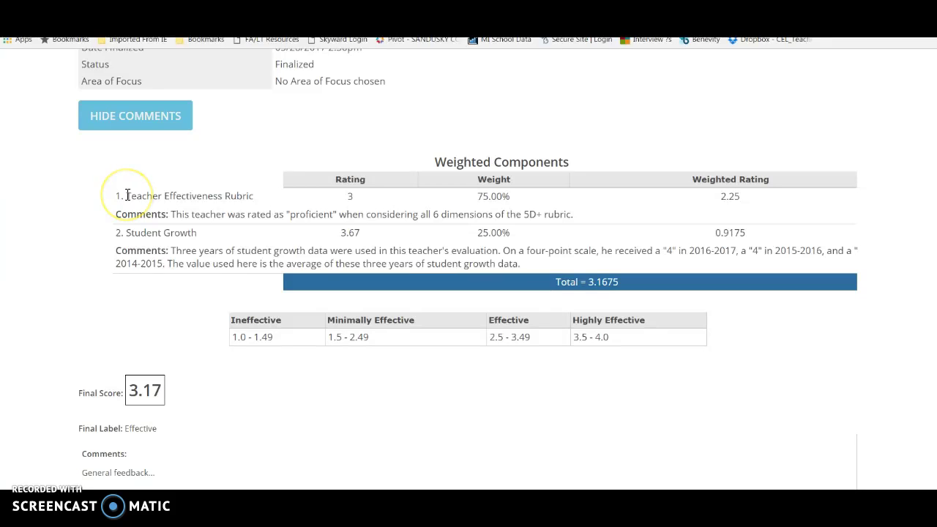
{"action": "left_click_drag", "start_coordinate": [126, 196], "coordinate": [257, 196]}
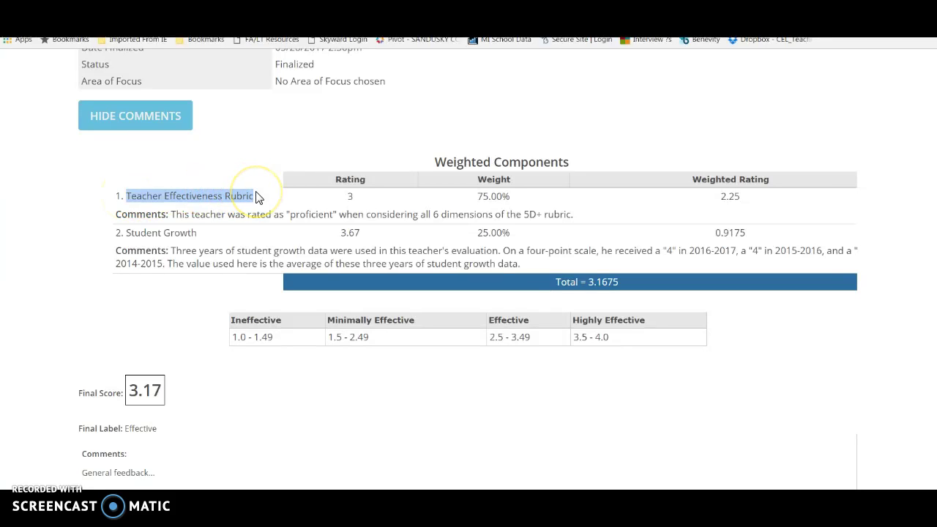
{"action": "left_click_drag", "start_coordinate": [128, 232], "coordinate": [199, 236]}
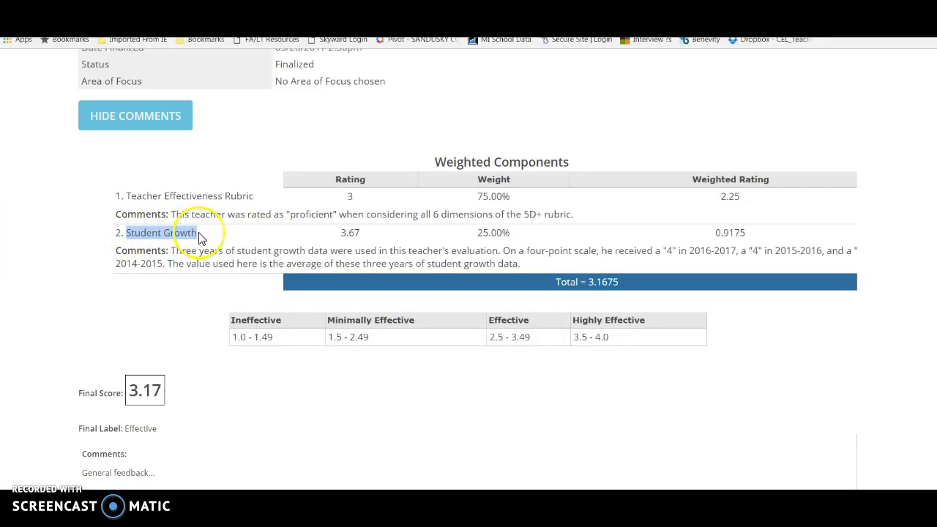
Compare the ratings and weights of the Teacher Effectiveness Rubric and Student Growth components.
{"action": "left_click", "coordinate": [341, 200]}
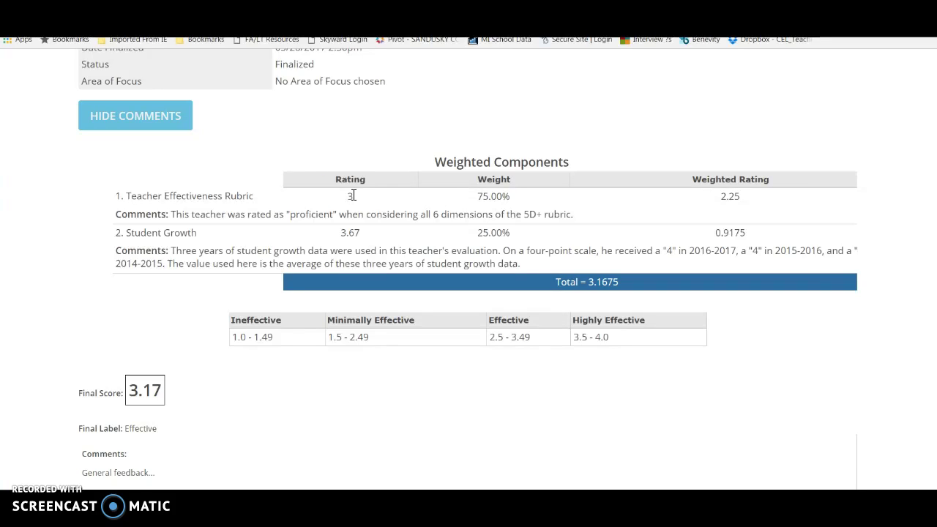
{"action": "left_click", "coordinate": [346, 236]}
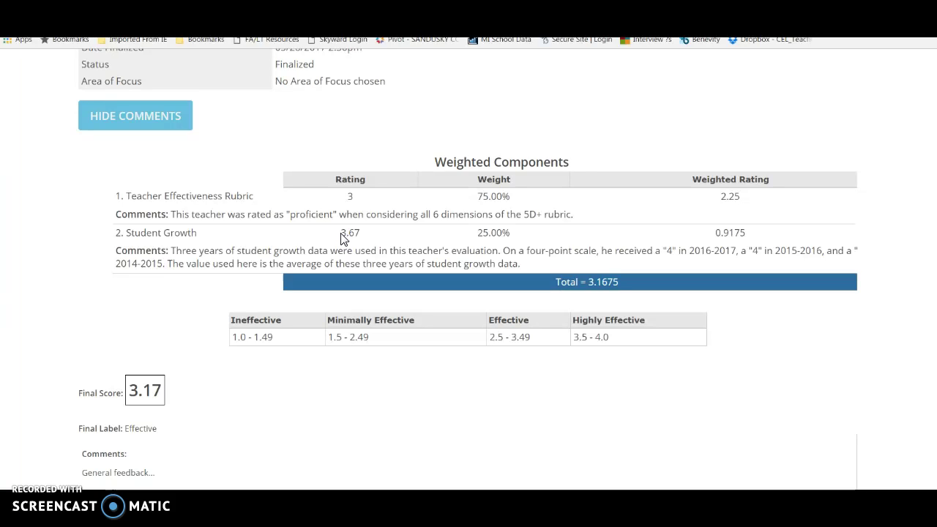
{"action": "left_click", "coordinate": [480, 196]}
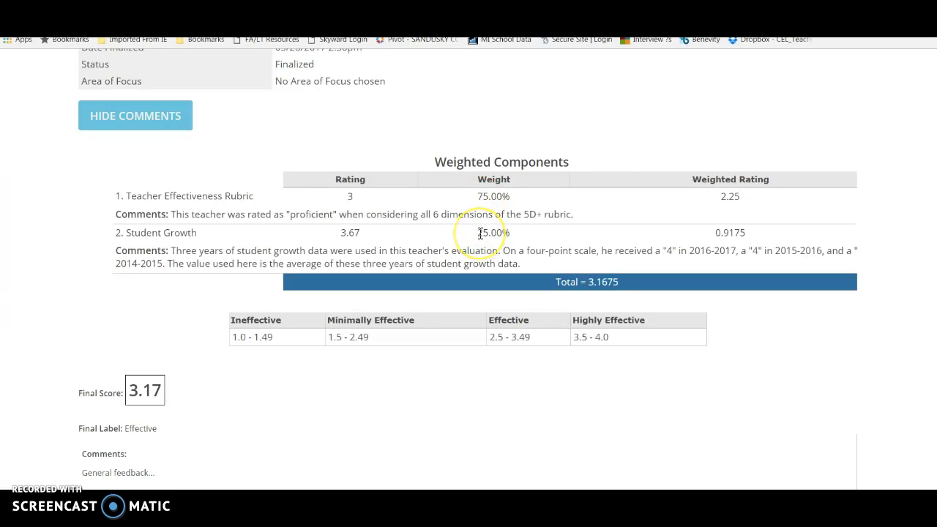
{"action": "left_click_drag", "start_coordinate": [479, 233], "coordinate": [515, 233]}
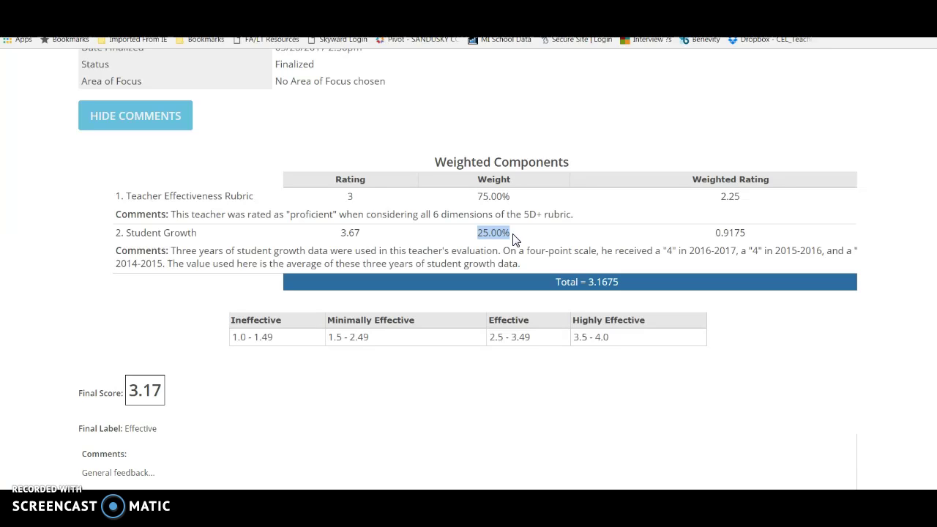
{"action": "left_click", "coordinate": [489, 200]}
Read the comments under both weighted components that explain the rubric rating and the Student Growth average.
{"action": "left_click_drag", "start_coordinate": [353, 215], "coordinate": [579, 221]}
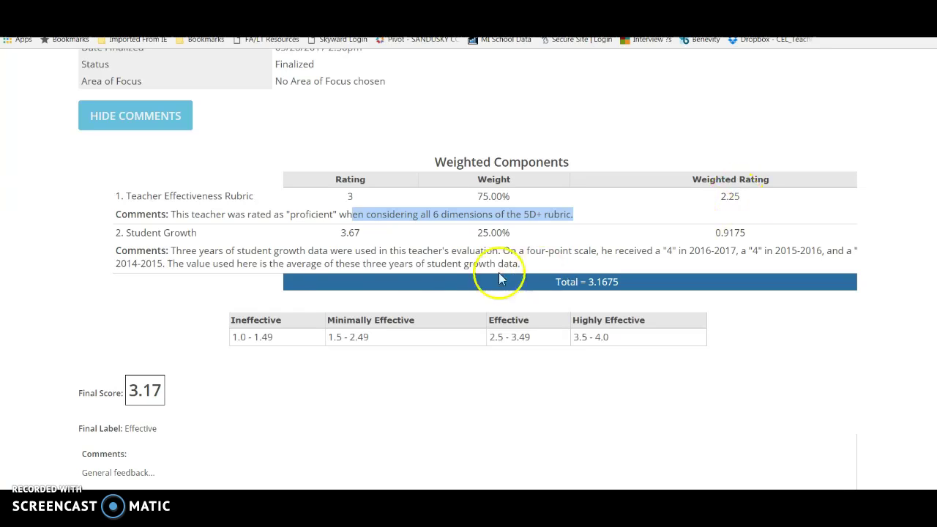
{"action": "left_click", "coordinate": [349, 236]}
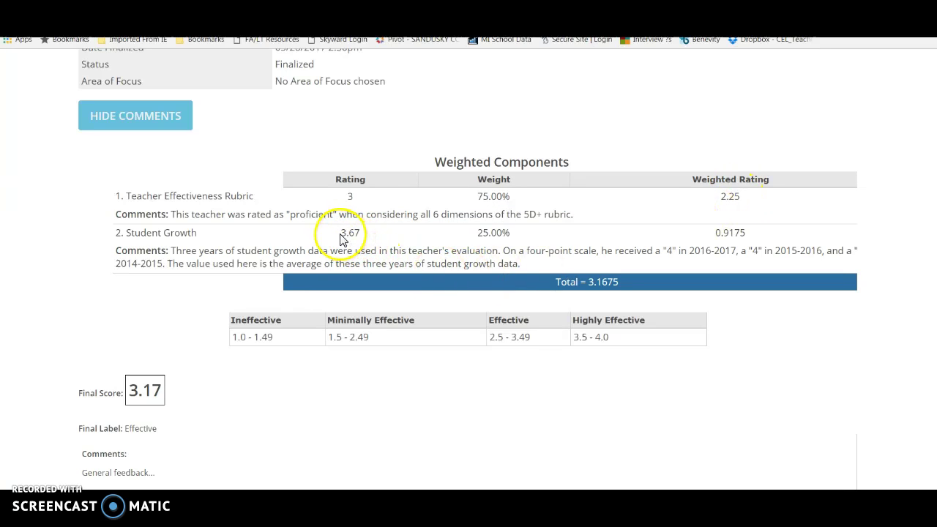
{"action": "left_click_drag", "start_coordinate": [341, 238], "coordinate": [363, 238]}
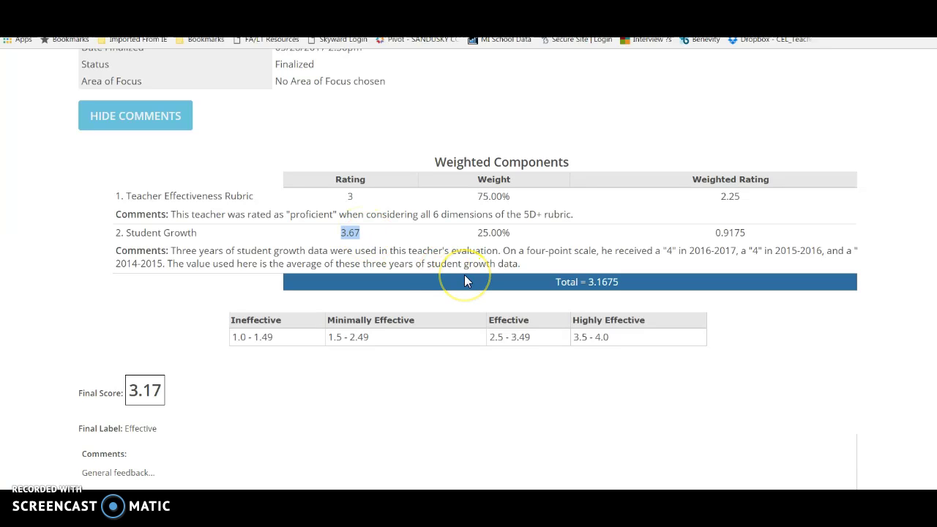
{"action": "left_click_drag", "start_coordinate": [464, 278], "coordinate": [590, 258]}
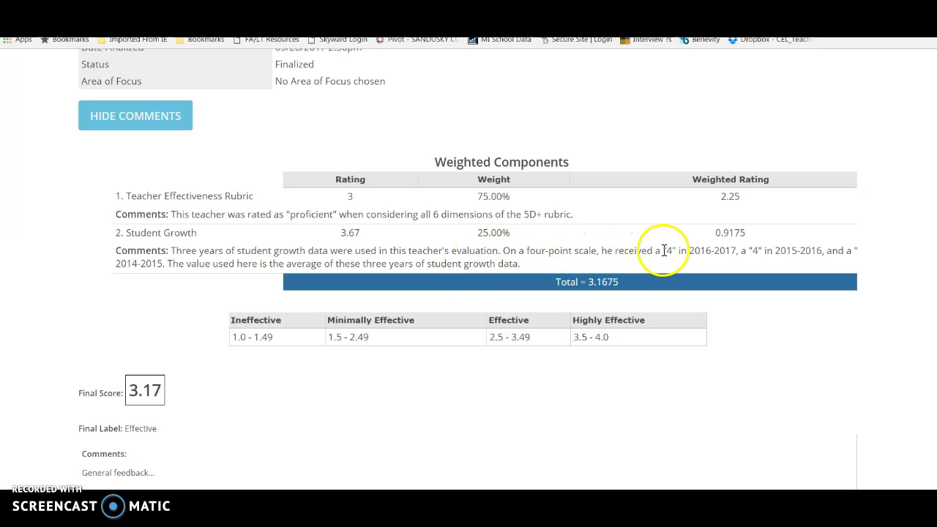
{"action": "left_click_drag", "start_coordinate": [664, 250], "coordinate": [865, 272]}
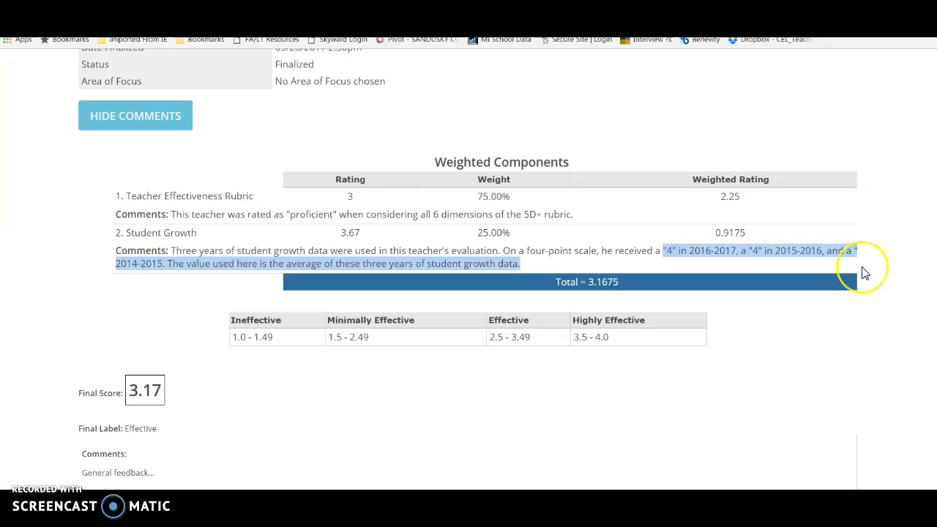
{"action": "left_click_drag", "start_coordinate": [761, 251], "coordinate": [359, 238]}
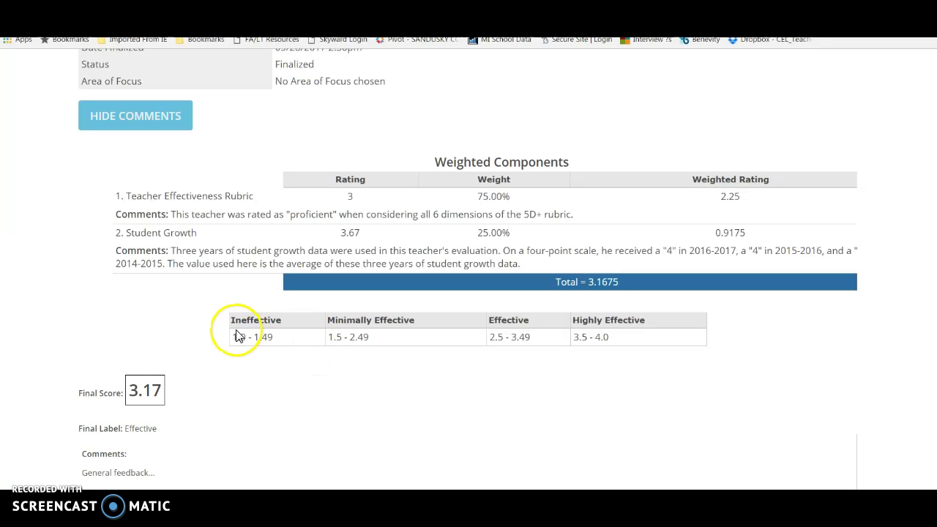
Check the score ranges for the four effectiveness levels against the final score and final label.
{"action": "left_click_drag", "start_coordinate": [233, 336], "coordinate": [680, 335]}
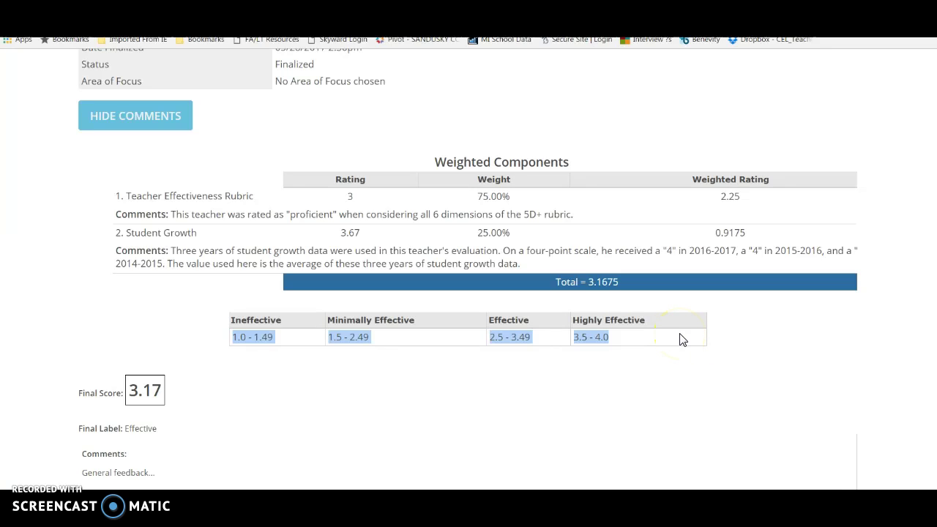
{"action": "left_click", "coordinate": [625, 320]}
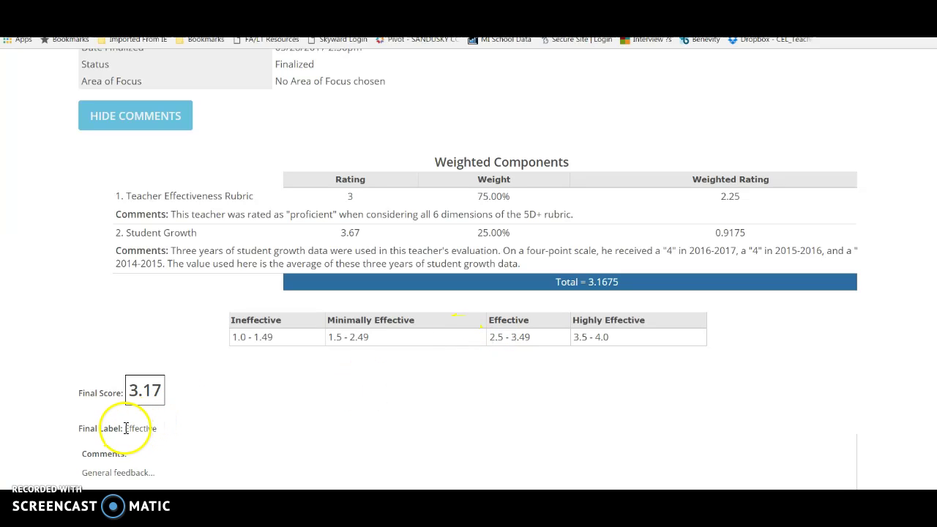
{"action": "left_click_drag", "start_coordinate": [126, 428], "coordinate": [159, 428]}
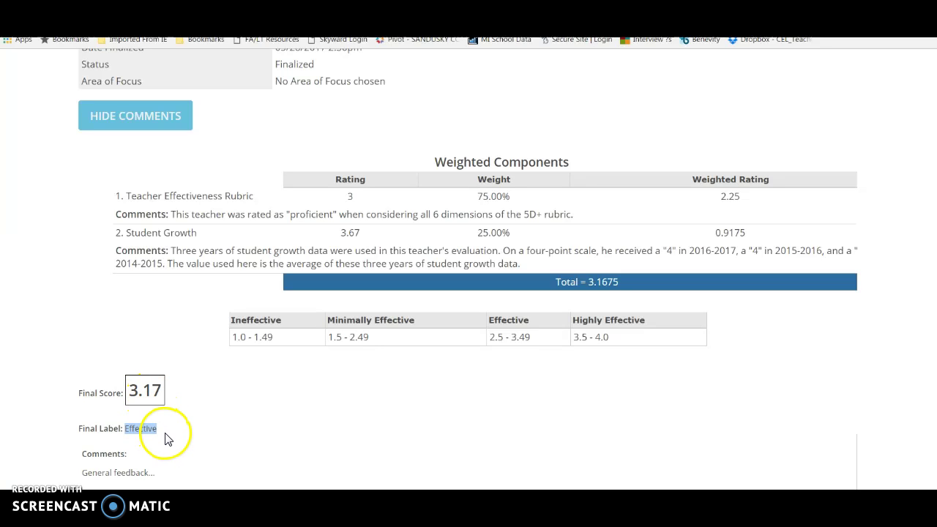
{"action": "left_click", "coordinate": [181, 435]}
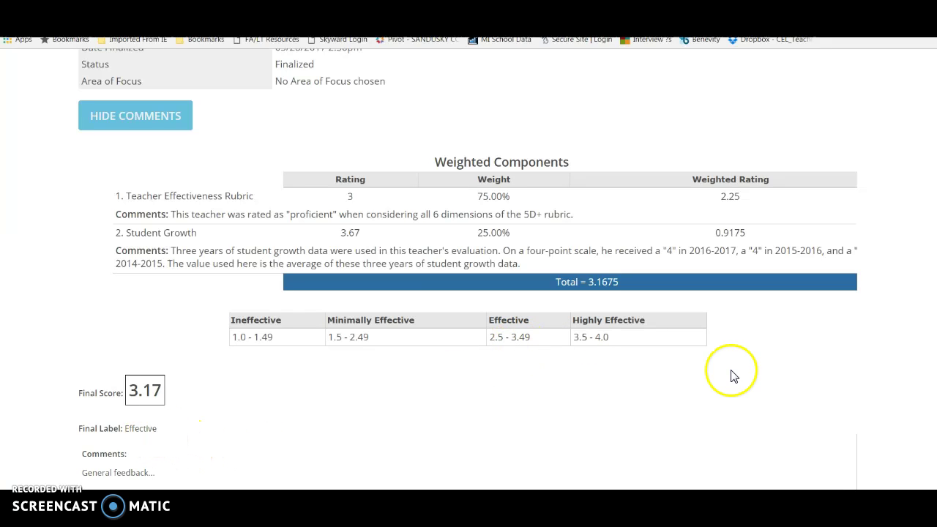
Read the overall comments below the final label, including the note on the MCL criteria.
{"action": "scroll", "coordinate": [468, 267], "scroll_direction": "down", "scroll_amount": 4}
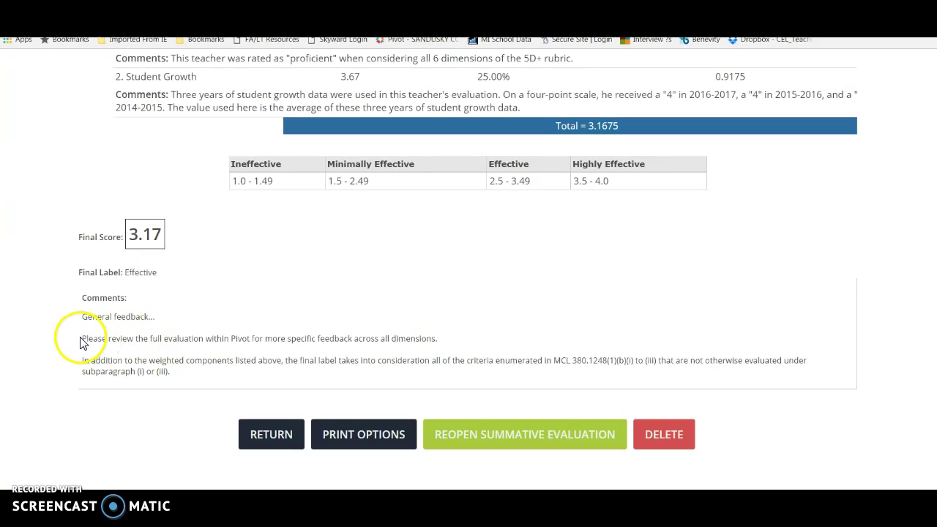
{"action": "left_click_drag", "start_coordinate": [93, 337], "coordinate": [366, 336]}
{"action": "left_click", "coordinate": [409, 333]}
{"action": "triple_click", "coordinate": [410, 334]}
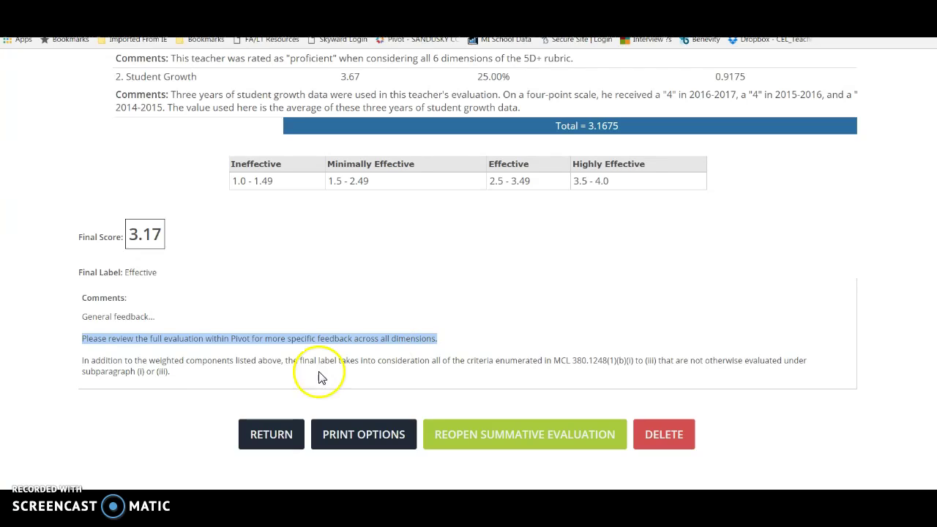
{"action": "left_click_drag", "start_coordinate": [84, 361], "coordinate": [183, 378]}
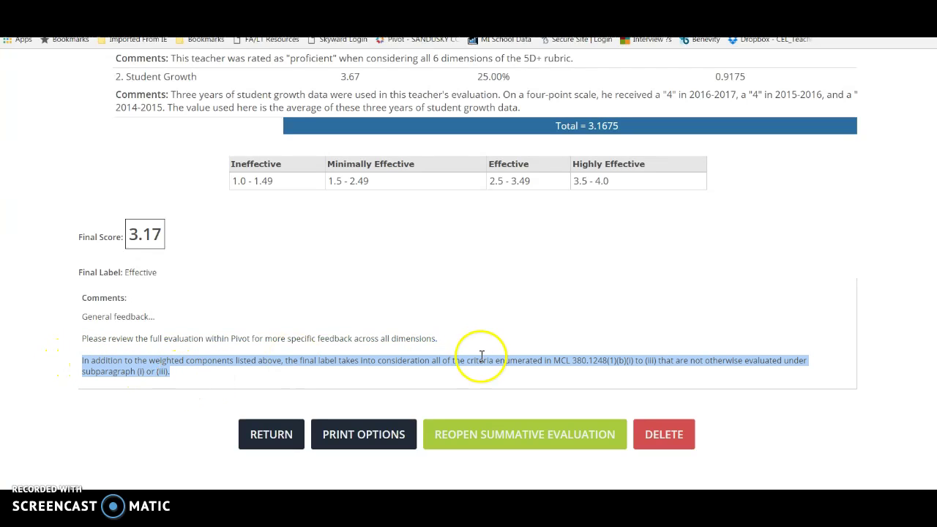
{"action": "left_click", "coordinate": [555, 362]}
{"action": "left_click_drag", "start_coordinate": [554, 361], "coordinate": [657, 360]}
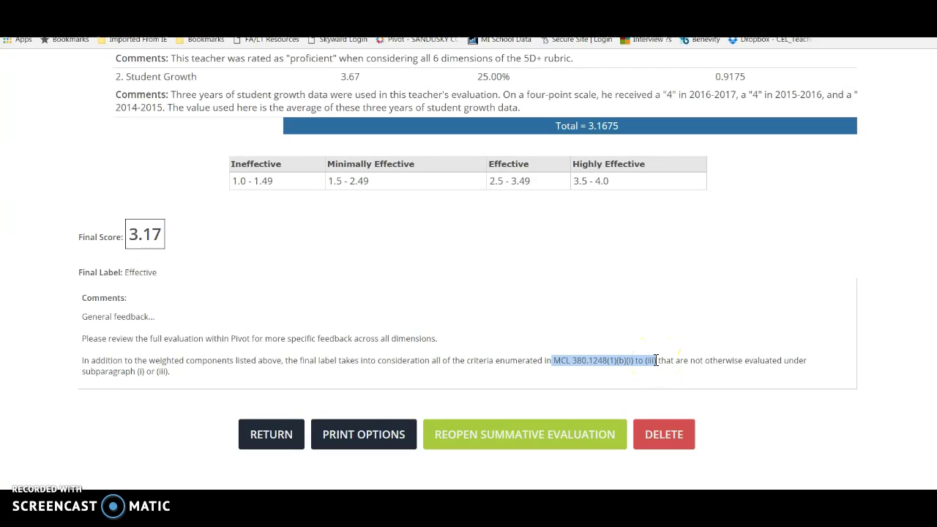
{"action": "left_click", "coordinate": [882, 368]}
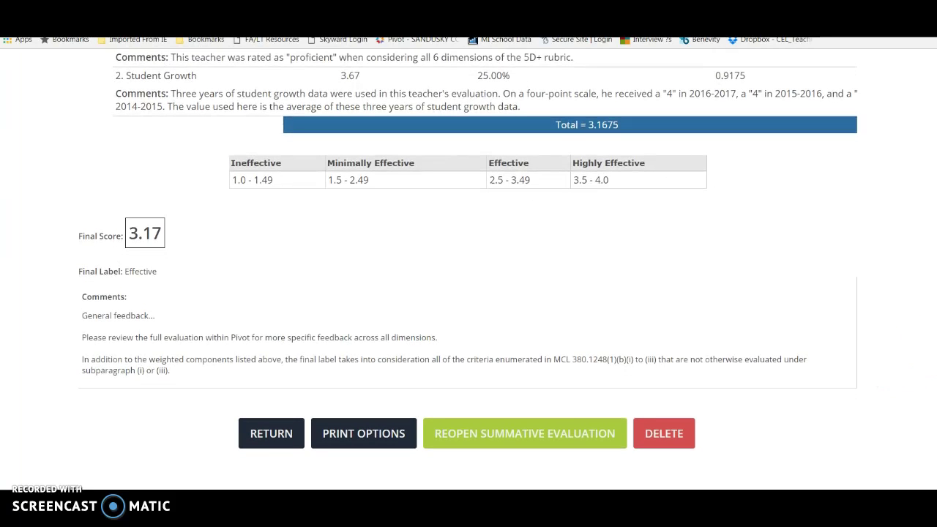
Open the Components view of the finalized summative evaluation.
{"action": "left_click", "coordinate": [393, 437]}
{"action": "scroll", "coordinate": [468, 263], "scroll_direction": "up", "scroll_amount": 4}
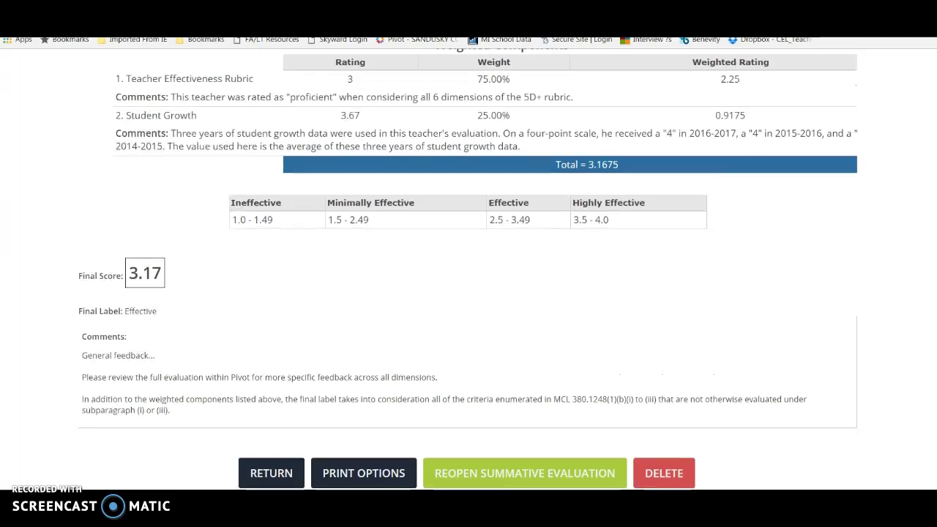
{"action": "scroll", "coordinate": [469, 263], "scroll_direction": "up", "scroll_amount": 2}
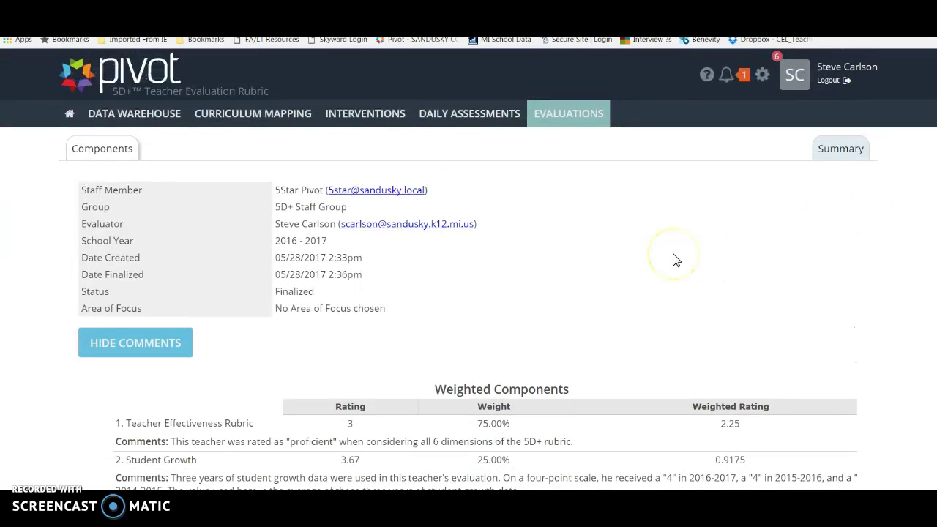
{"action": "left_click", "coordinate": [96, 159]}
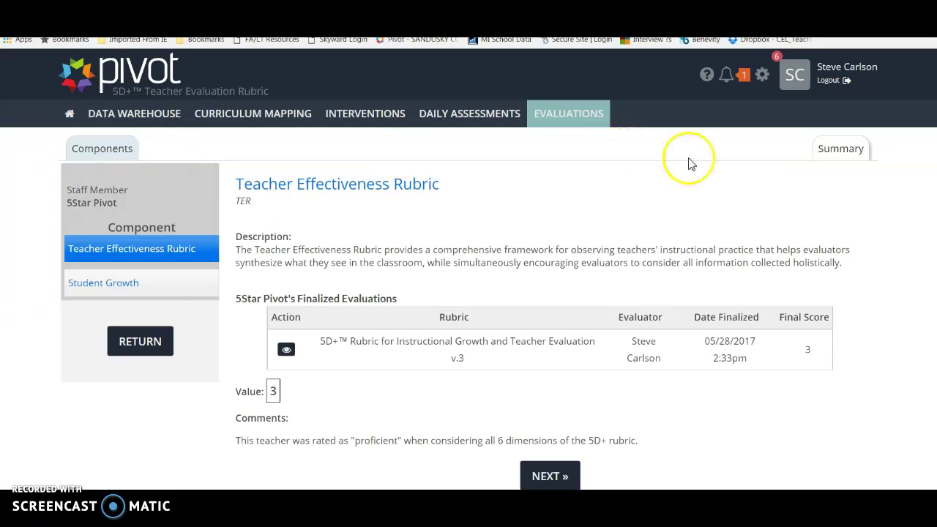
Open the finalized 5D+ rubric evaluation listed under the Teacher Effectiveness Rubric component.
{"action": "scroll", "coordinate": [292, 112], "scroll_direction": "down", "scroll_amount": 1}
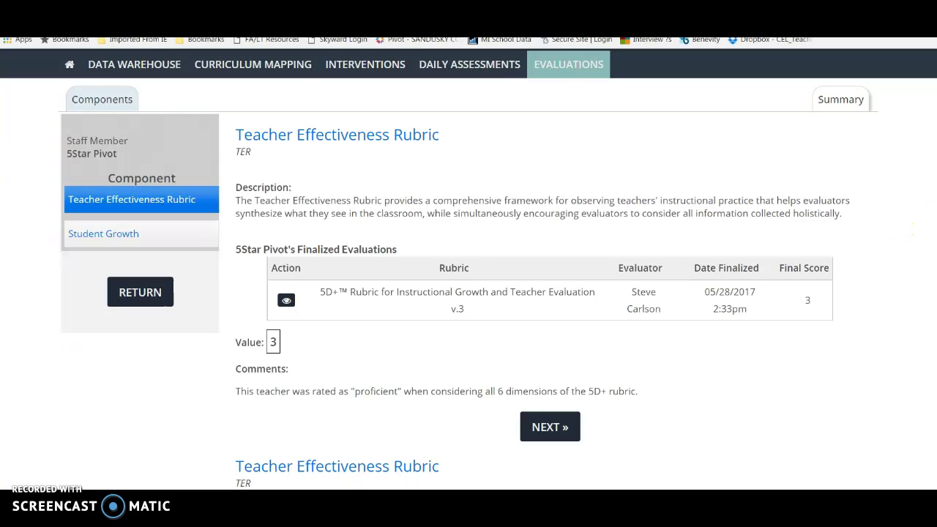
{"action": "scroll", "coordinate": [469, 264], "scroll_direction": "down", "scroll_amount": 1}
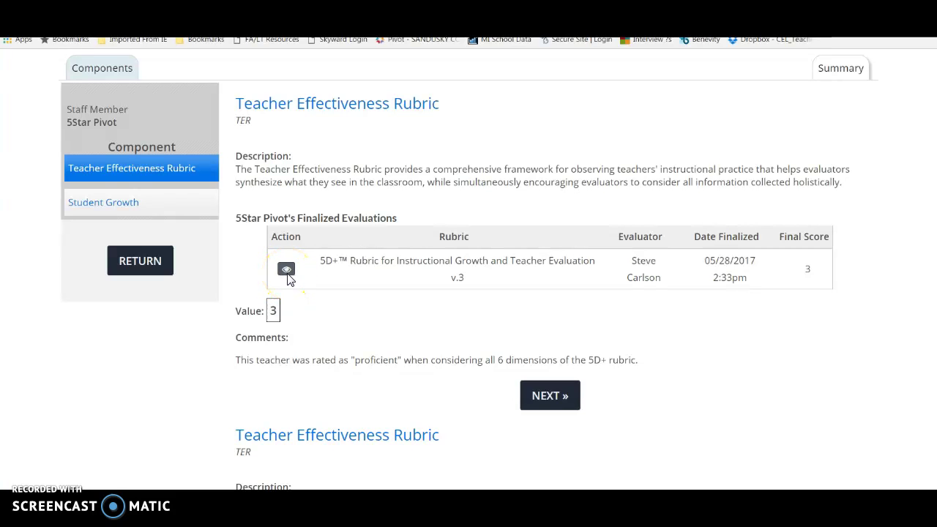
{"action": "left_click", "coordinate": [287, 272]}
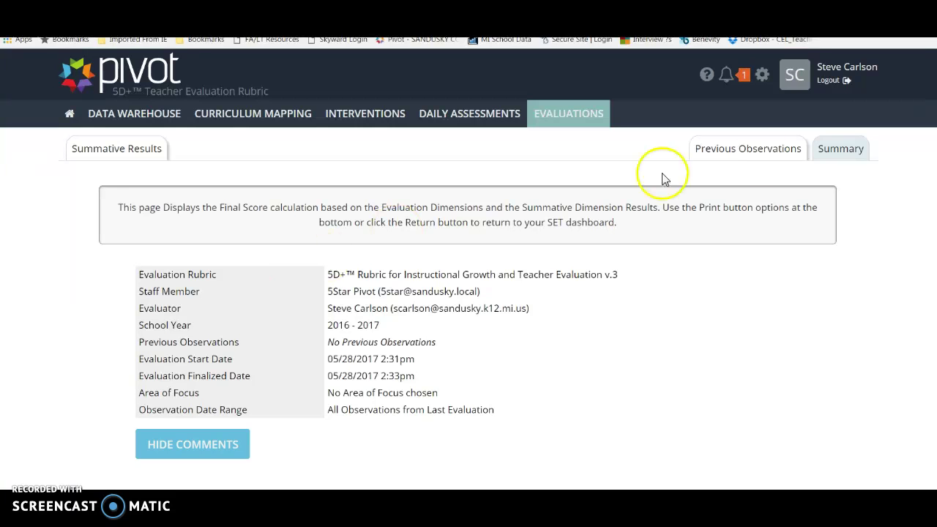
Examine the summative results for all six rubric dimensions and the final rating.
{"action": "scroll", "coordinate": [469, 269], "scroll_direction": "down", "scroll_amount": 2}
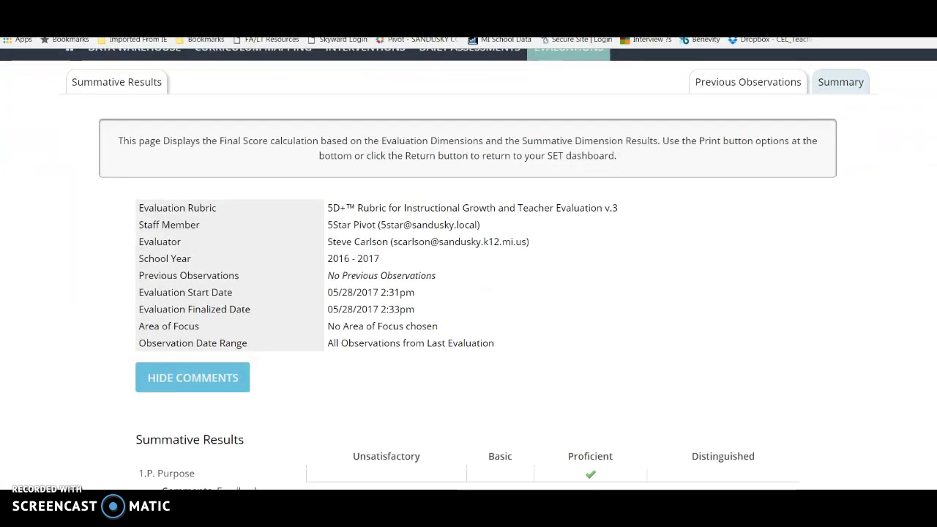
{"action": "scroll", "coordinate": [468, 269], "scroll_direction": "down", "scroll_amount": 3}
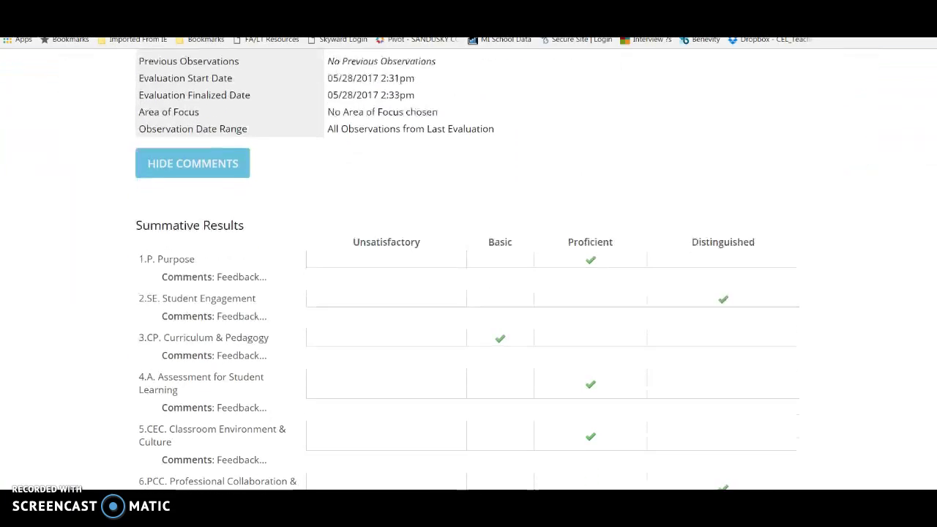
{"action": "scroll", "coordinate": [469, 269], "scroll_direction": "down", "scroll_amount": 1}
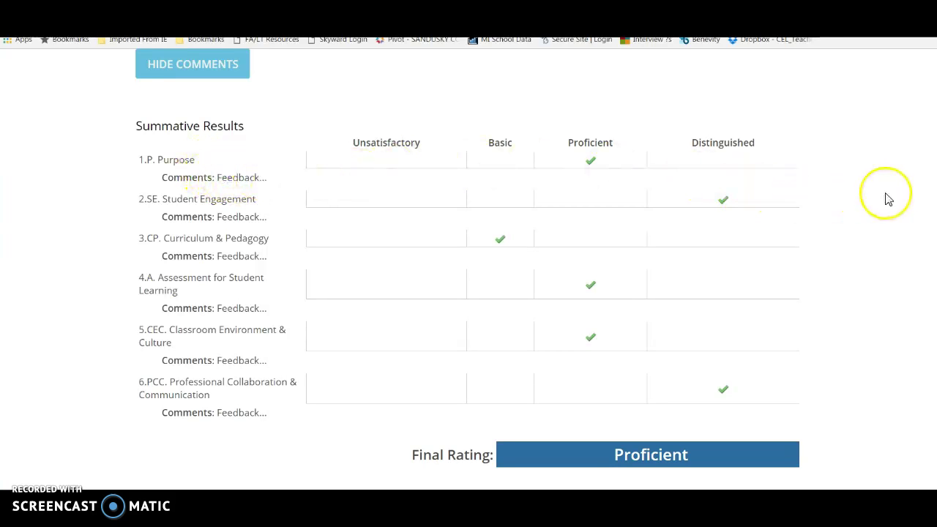
Check the final rating and read the evaluation comments below the six rubric dimensions.
{"action": "scroll", "coordinate": [469, 271], "scroll_direction": "down", "scroll_amount": 1}
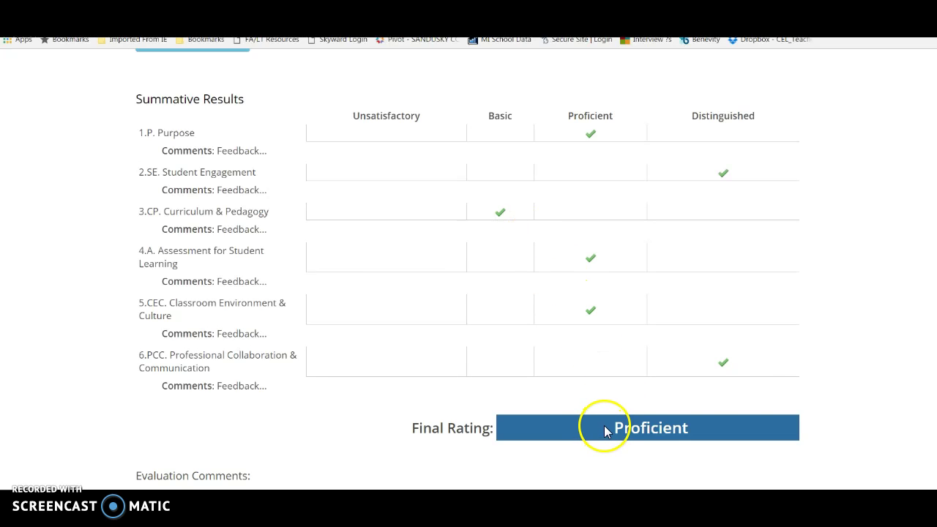
{"action": "scroll", "coordinate": [469, 264], "scroll_direction": "down", "scroll_amount": 2}
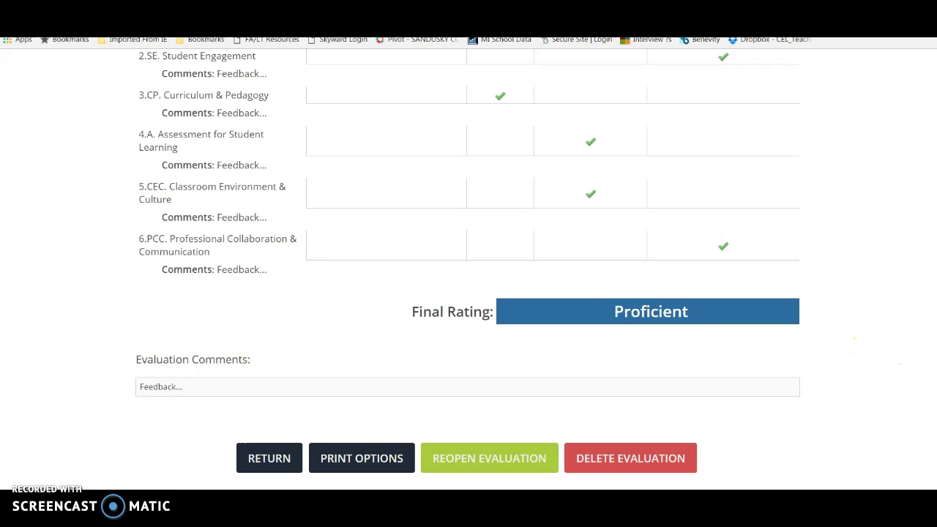
Open the detailed Summative Results and examine the Purpose dimension's indicator ratings, final dimension rating and comments.
{"action": "scroll", "coordinate": [469, 263], "scroll_direction": "up", "scroll_amount": 10}
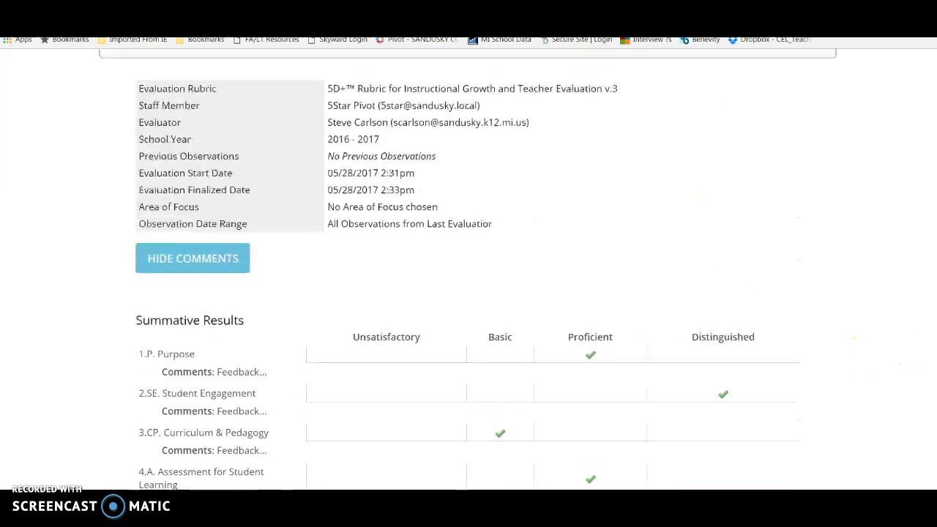
{"action": "scroll", "coordinate": [468, 263], "scroll_direction": "up", "scroll_amount": 1}
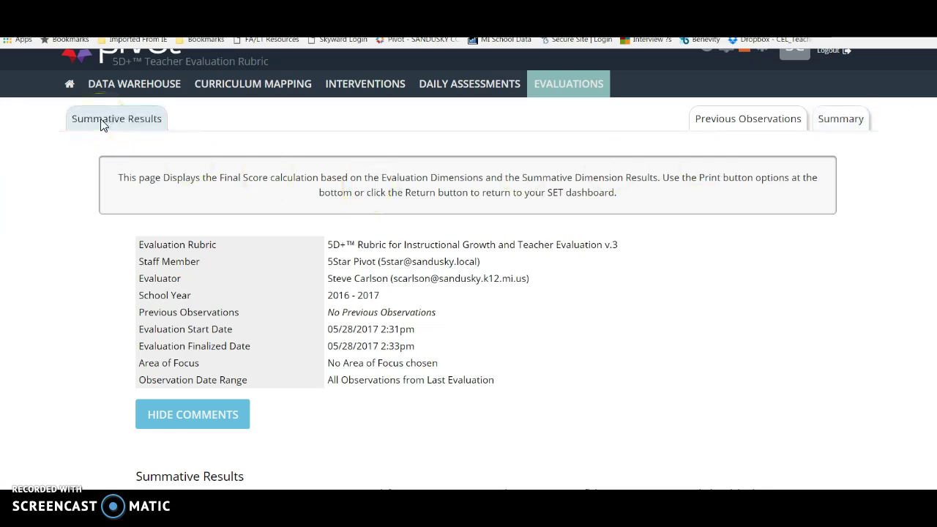
{"action": "left_click", "coordinate": [802, 133]}
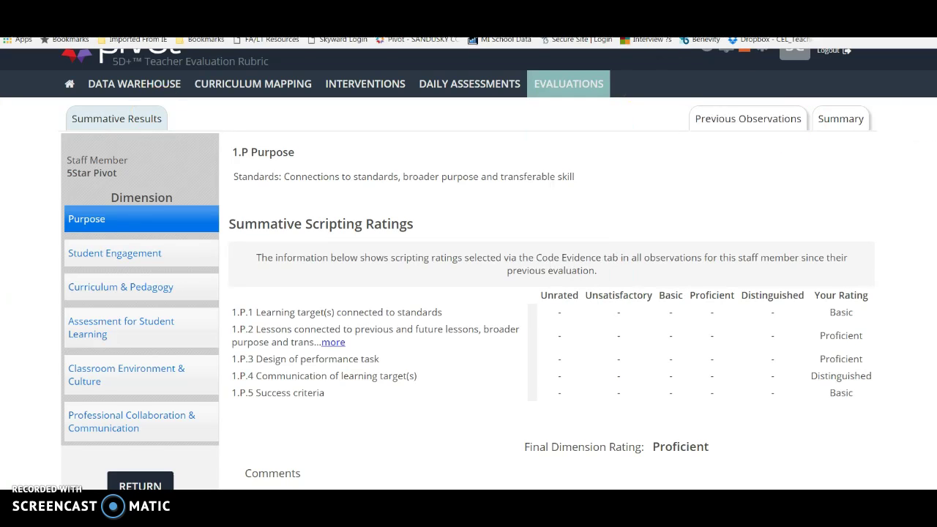
{"action": "scroll", "coordinate": [469, 269], "scroll_direction": "down", "scroll_amount": 2}
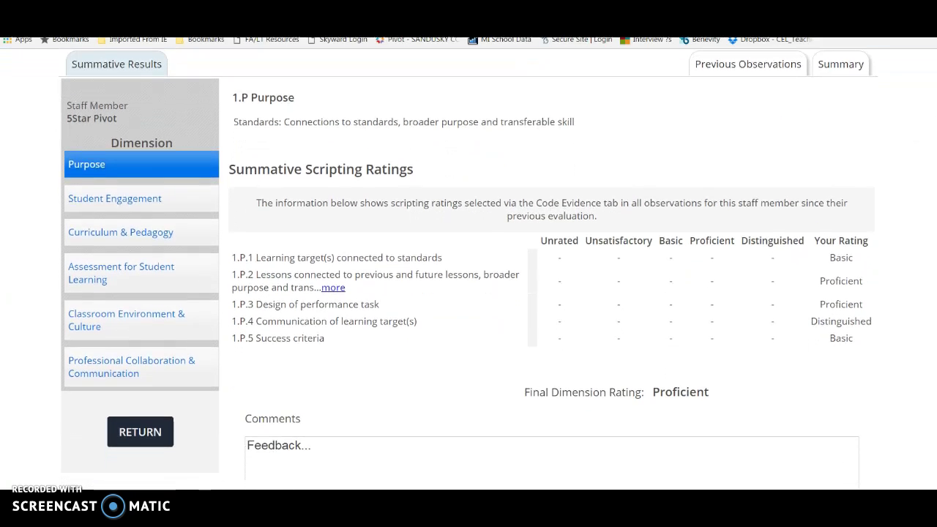
{"action": "scroll", "coordinate": [469, 269], "scroll_direction": "down", "scroll_amount": 1}
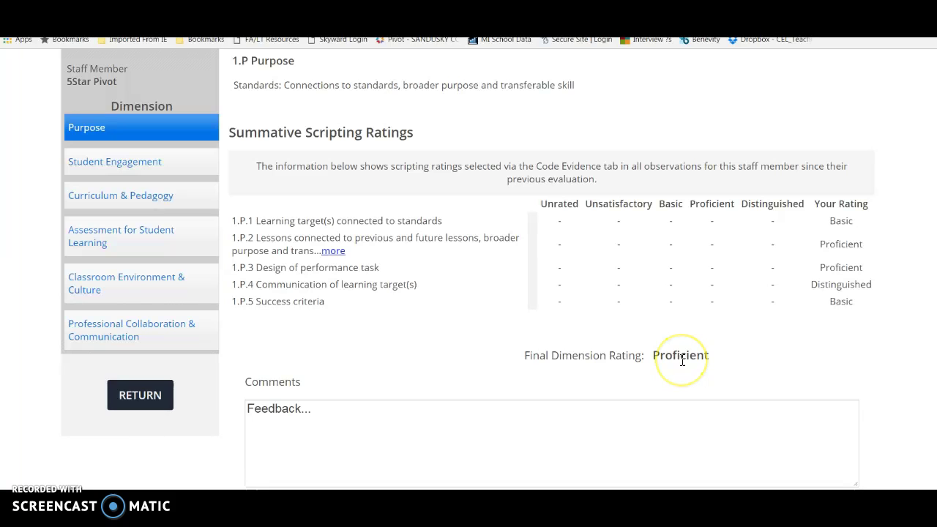
{"action": "scroll", "coordinate": [642, 333], "scroll_direction": "down", "scroll_amount": 1}
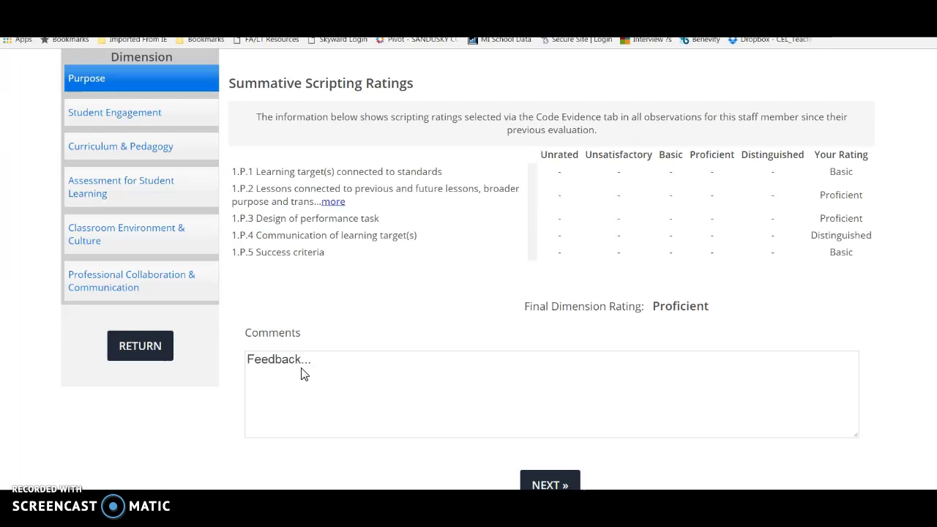
Go through the indicator ratings of the remaining five dimensions, from Student Engagement to Professional Collaboration & Communication.
{"action": "left_click", "coordinate": [544, 485]}
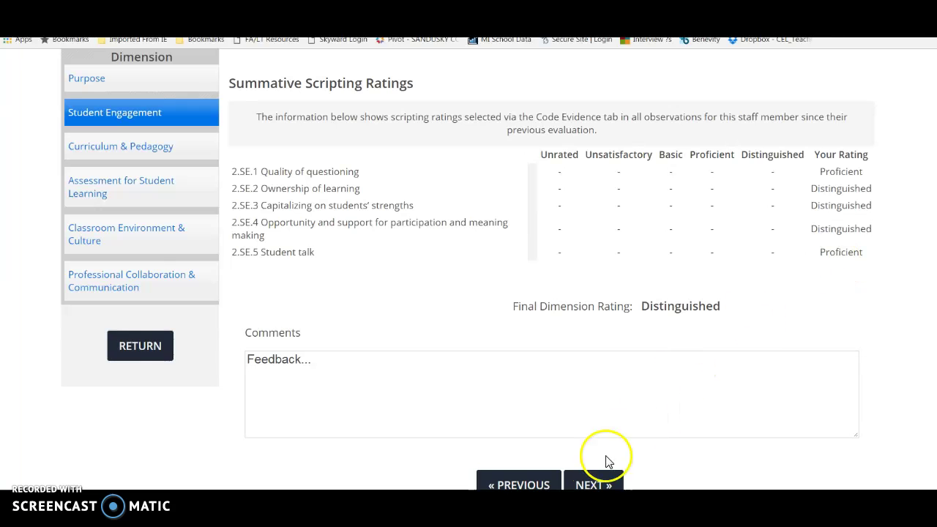
{"action": "left_click", "coordinate": [593, 485]}
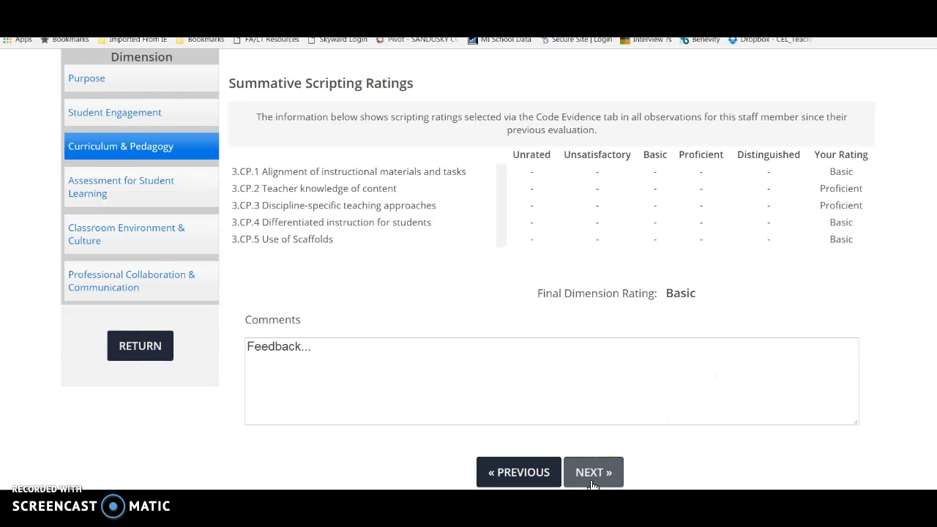
{"action": "left_click", "coordinate": [121, 192]}
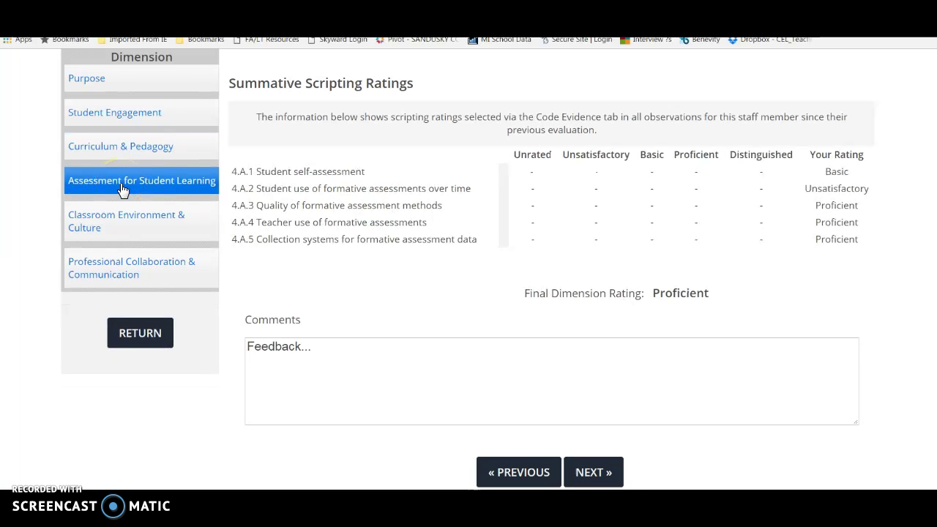
{"action": "left_click", "coordinate": [121, 216]}
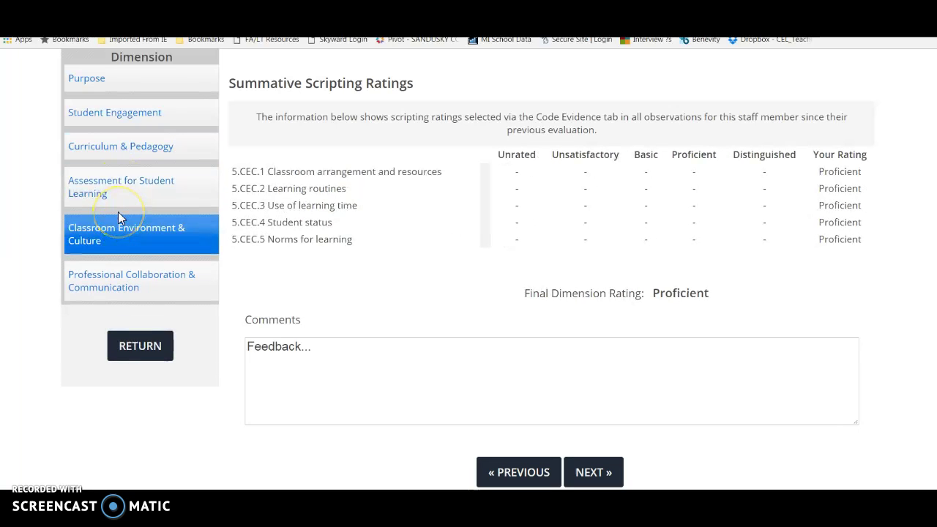
{"action": "left_click", "coordinate": [121, 272]}
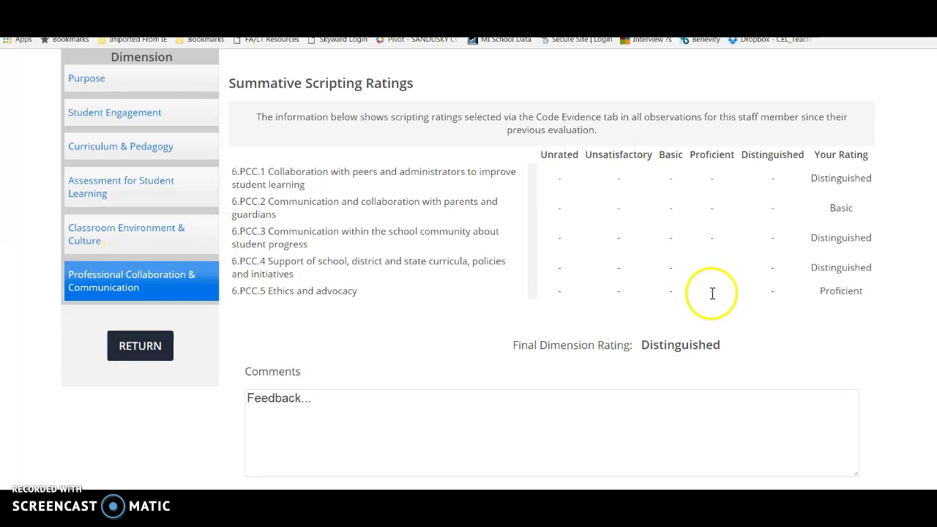
Return to the rubric evaluation's Summary and review the dimension results, final rating and evaluation comments.
{"action": "scroll", "coordinate": [935, 203], "scroll_direction": "up", "scroll_amount": 3}
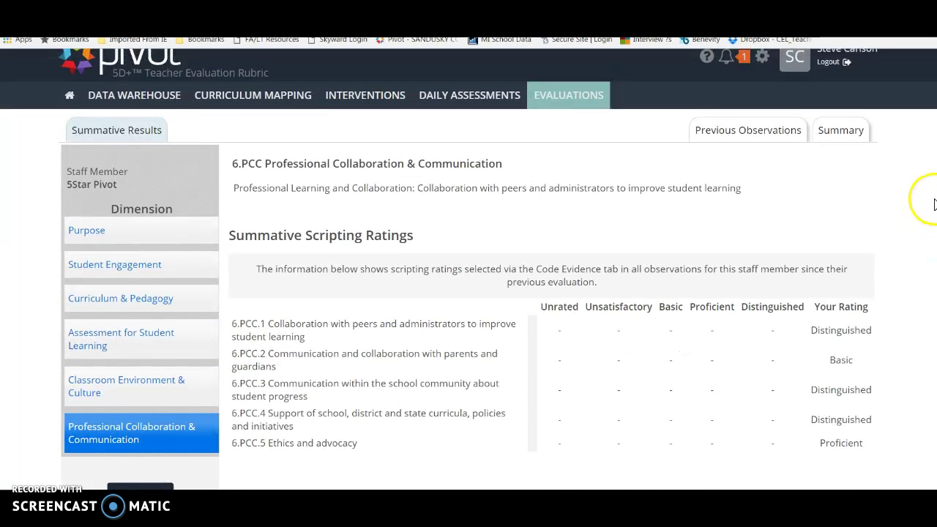
{"action": "left_click", "coordinate": [850, 132]}
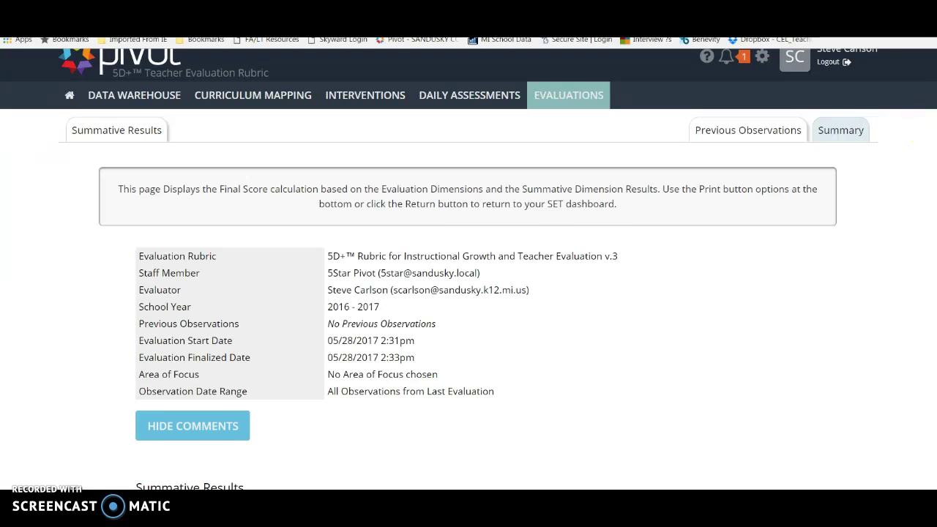
{"action": "scroll", "coordinate": [468, 269], "scroll_direction": "down", "scroll_amount": 5}
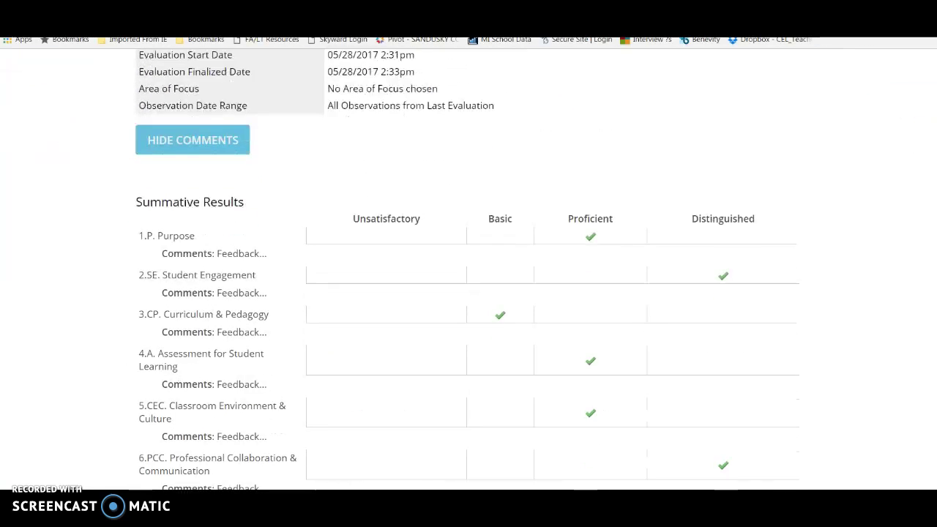
{"action": "scroll", "coordinate": [469, 269], "scroll_direction": "down", "scroll_amount": 2}
{"action": "scroll", "coordinate": [469, 269], "scroll_direction": "down", "scroll_amount": 2}
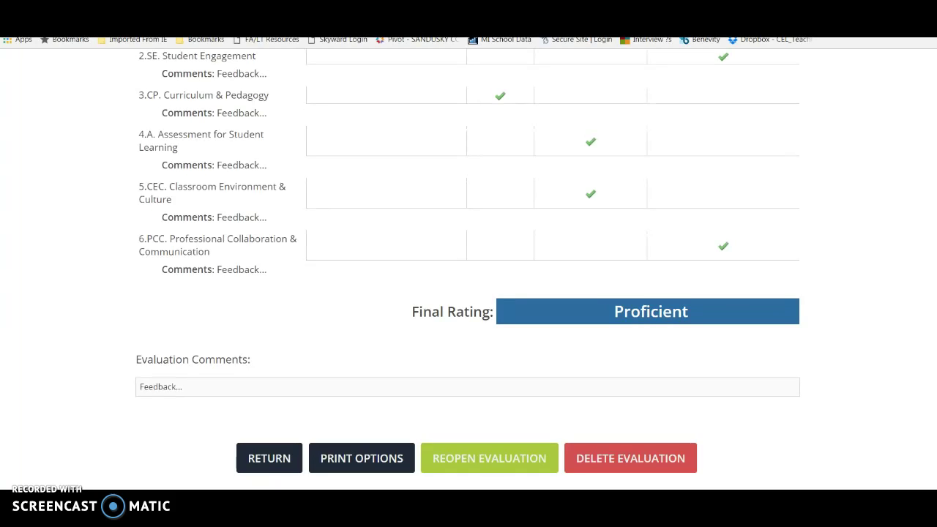
{"action": "scroll", "coordinate": [469, 268], "scroll_direction": "up", "scroll_amount": 2}
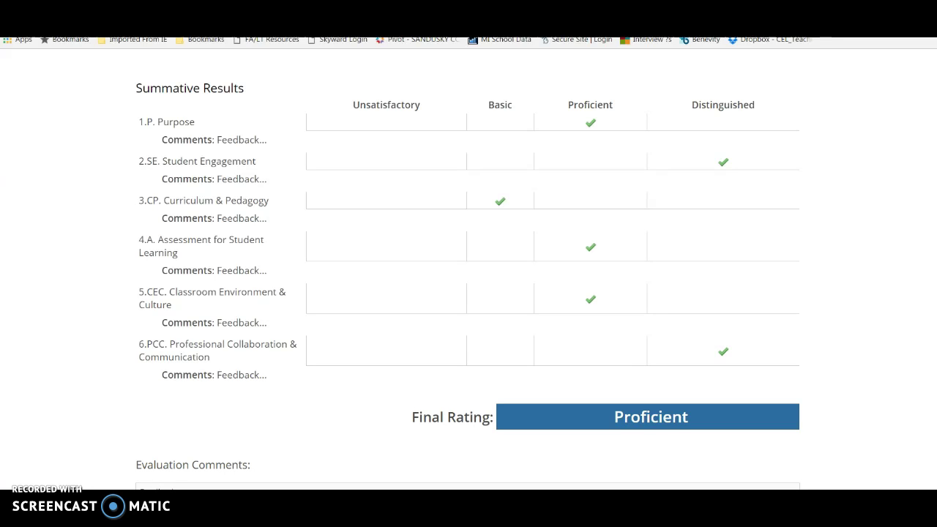
{"action": "scroll", "coordinate": [469, 271], "scroll_direction": "down", "scroll_amount": 1}
{"action": "scroll", "coordinate": [468, 271], "scroll_direction": "up", "scroll_amount": 1}
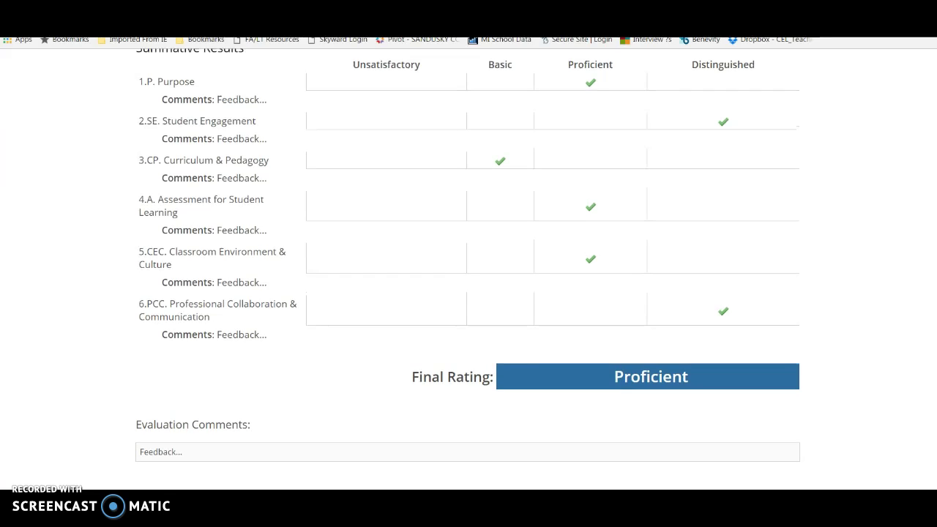
{"action": "scroll", "coordinate": [469, 271], "scroll_direction": "up", "scroll_amount": 2}
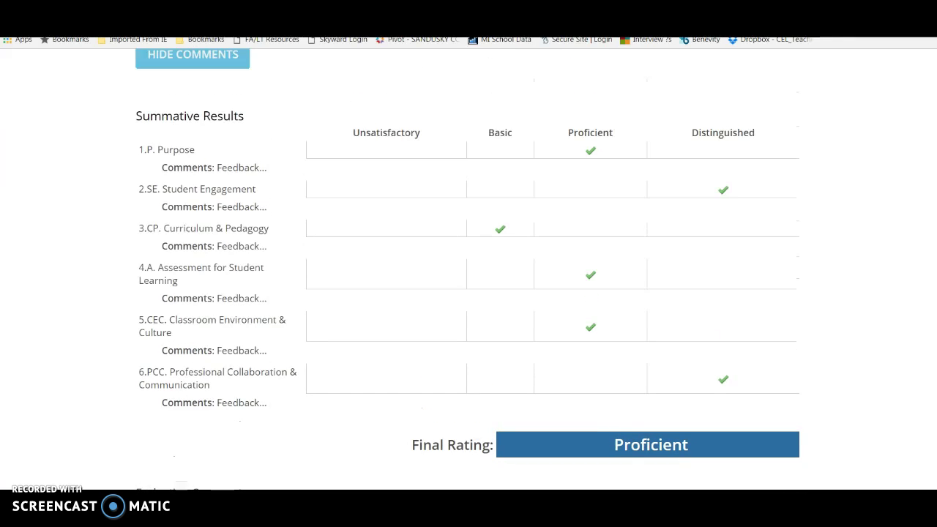
{"action": "scroll", "coordinate": [469, 271], "scroll_direction": "up", "scroll_amount": 1}
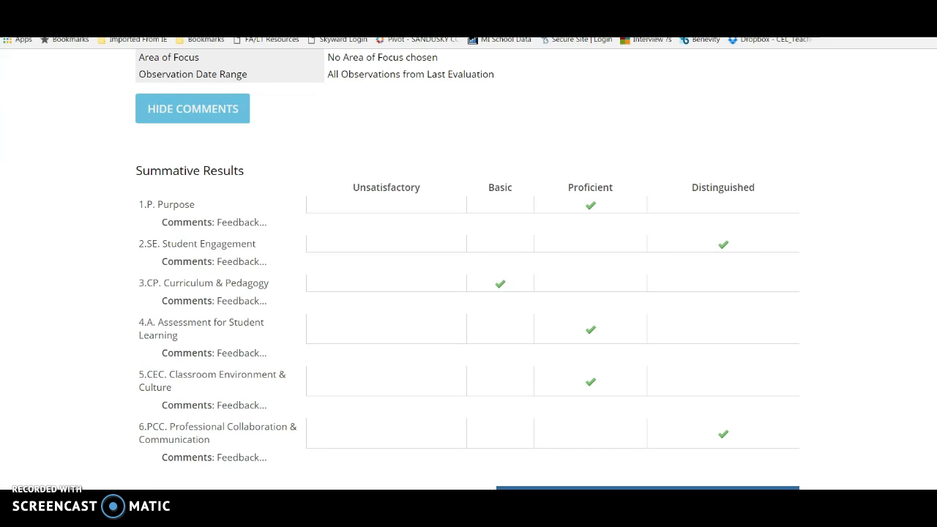
{"action": "scroll", "coordinate": [316, 97], "scroll_direction": "up", "scroll_amount": 7}
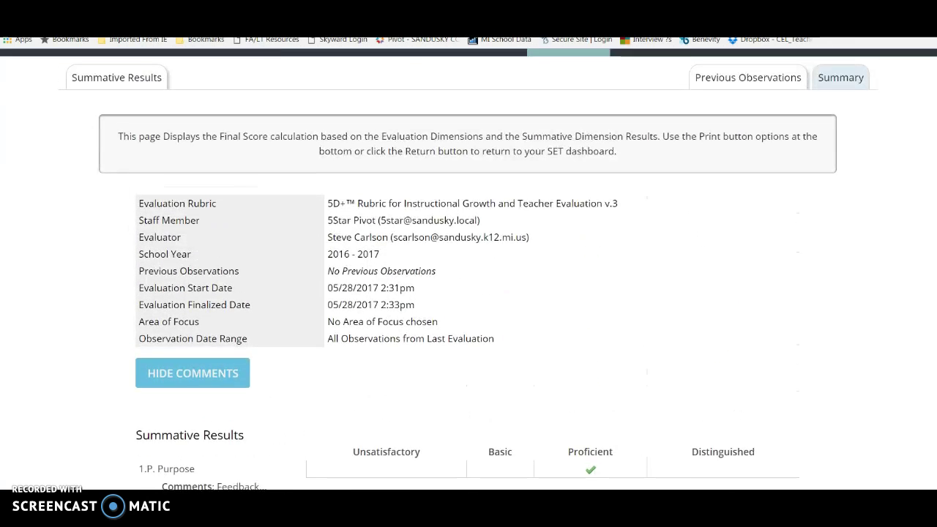
Reopen the detailed Summative Results to view the Purpose dimension's indicator ratings.
{"action": "left_click", "coordinate": [146, 109]}
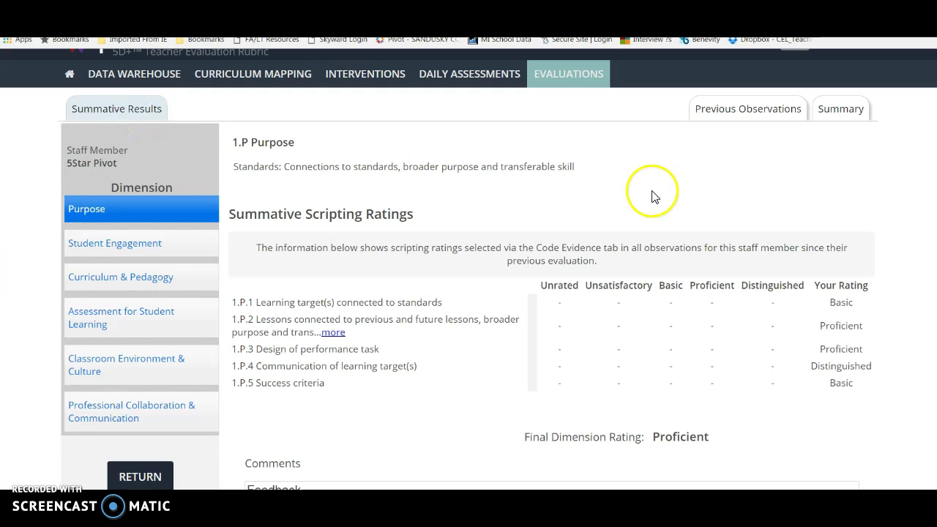
{"action": "scroll", "coordinate": [469, 269], "scroll_direction": "down", "scroll_amount": 1}
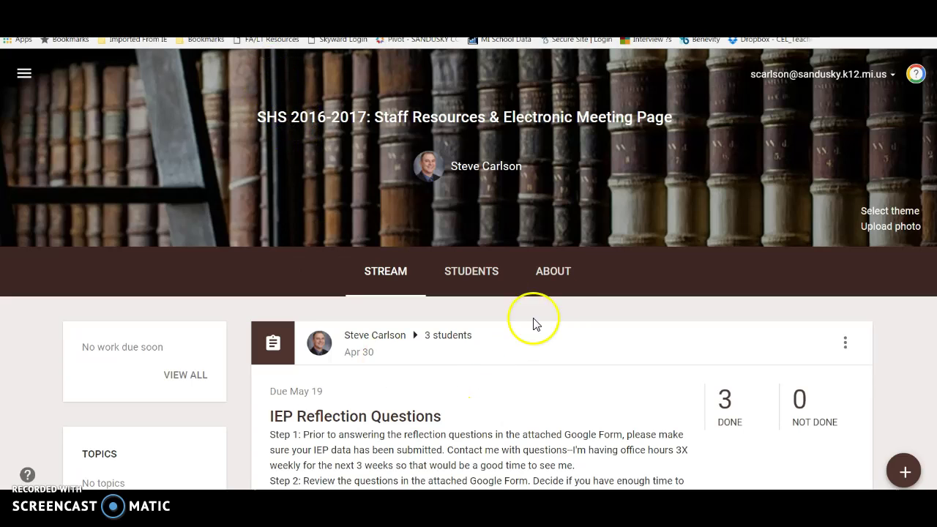
In the Google Classroom staff resources page, open the About section and locate the Beginning of Year Docs: 2016-2017.
{"action": "left_click", "coordinate": [550, 273]}
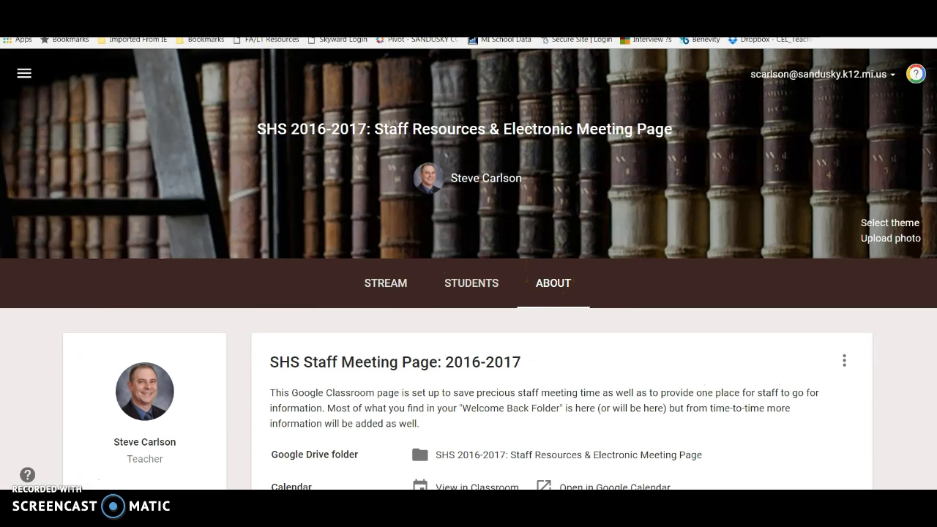
{"action": "scroll", "coordinate": [418, 440], "scroll_direction": "down", "scroll_amount": 5}
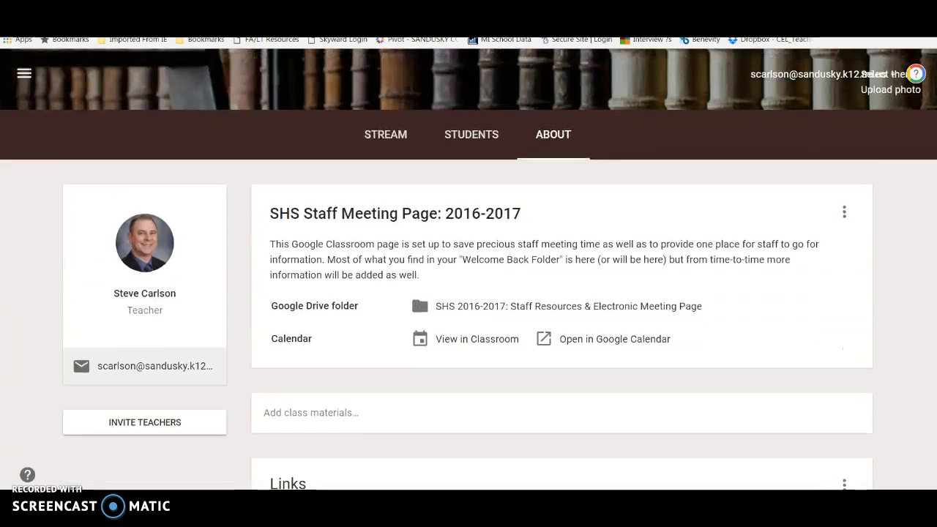
{"action": "scroll", "coordinate": [469, 293], "scroll_direction": "down", "scroll_amount": 2}
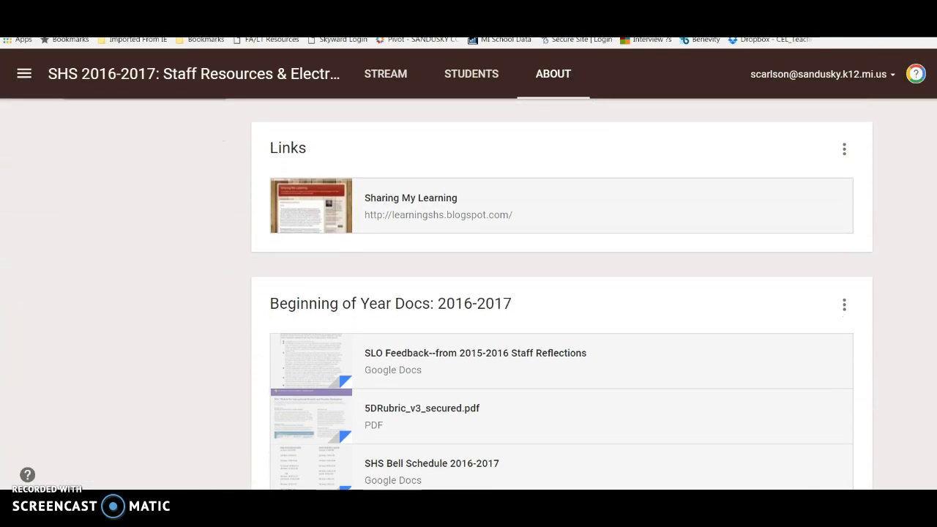
{"action": "scroll", "coordinate": [469, 293], "scroll_direction": "down", "scroll_amount": 1}
{"action": "scroll", "coordinate": [468, 293], "scroll_direction": "down", "scroll_amount": 1}
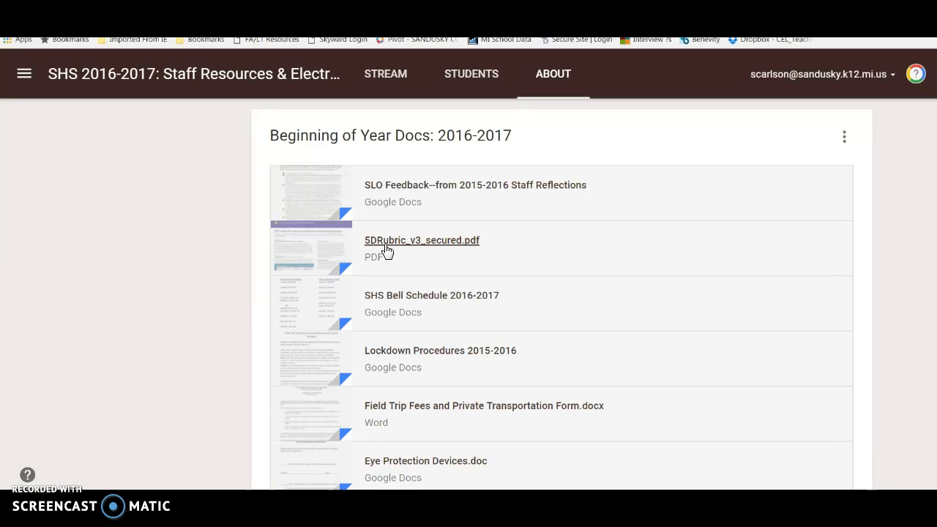
Open 5DRubric_v3_secured.pdf, examine the performance level descriptions for Purpose indicators P1 to P5, and close the document.
{"action": "left_click", "coordinate": [386, 243]}
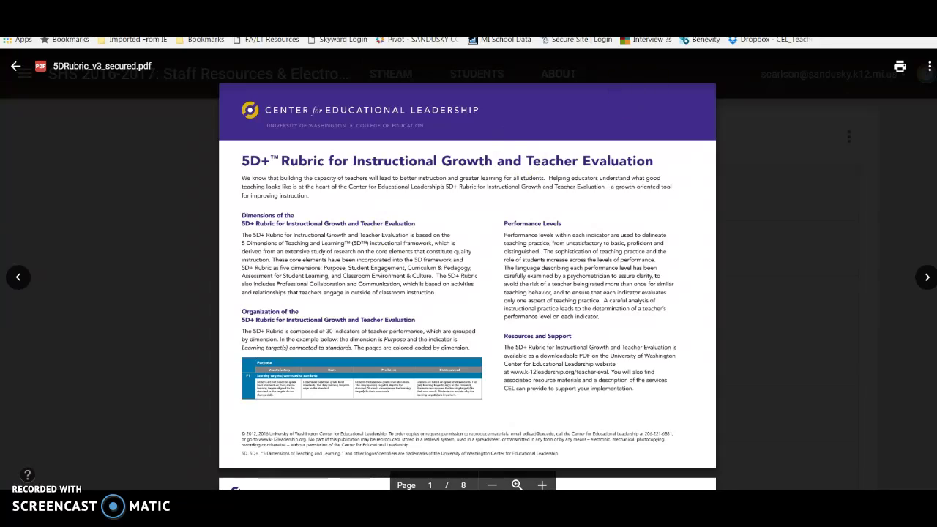
{"action": "scroll", "coordinate": [467, 286], "scroll_direction": "down", "scroll_amount": 5}
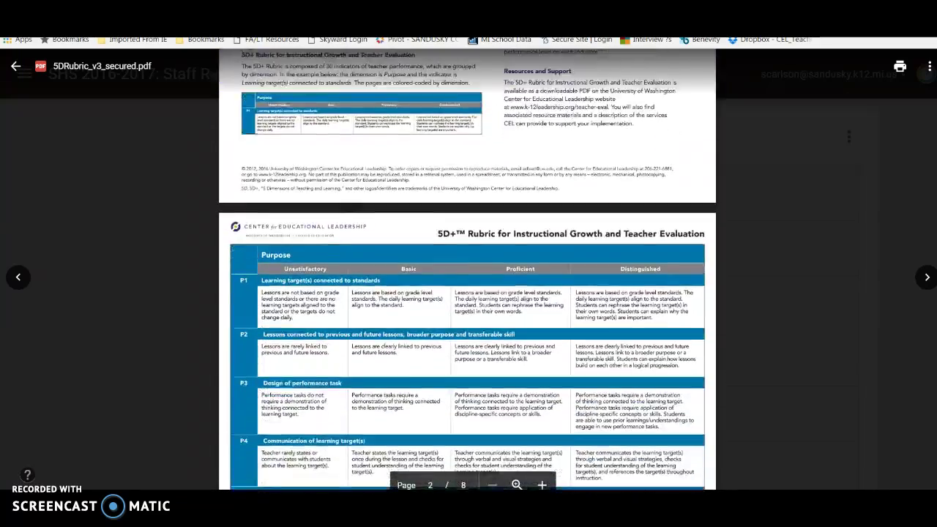
{"action": "scroll", "coordinate": [467, 286], "scroll_direction": "down", "scroll_amount": 1}
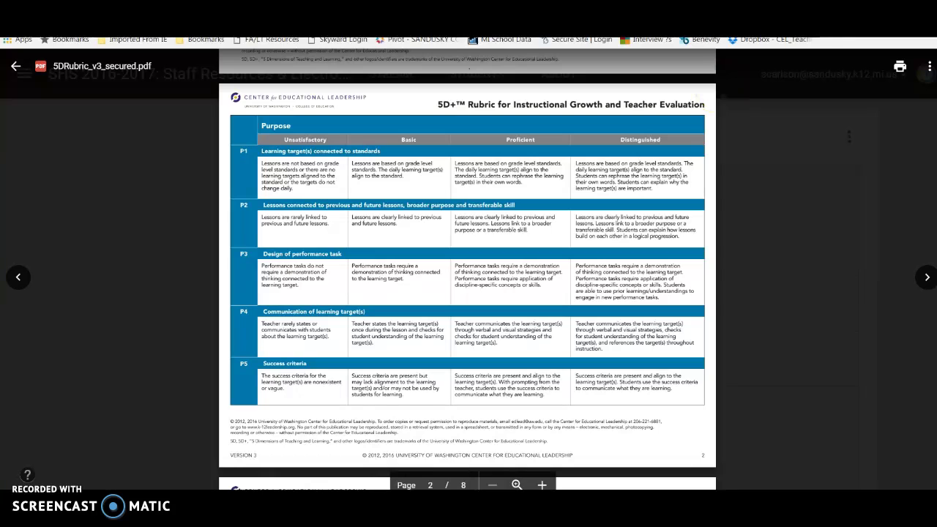
{"action": "key", "text": "Escape"}
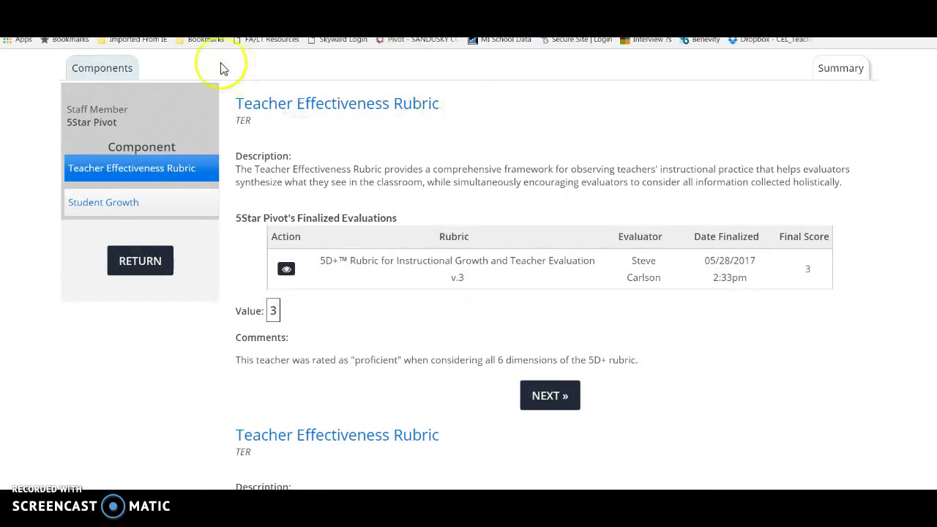